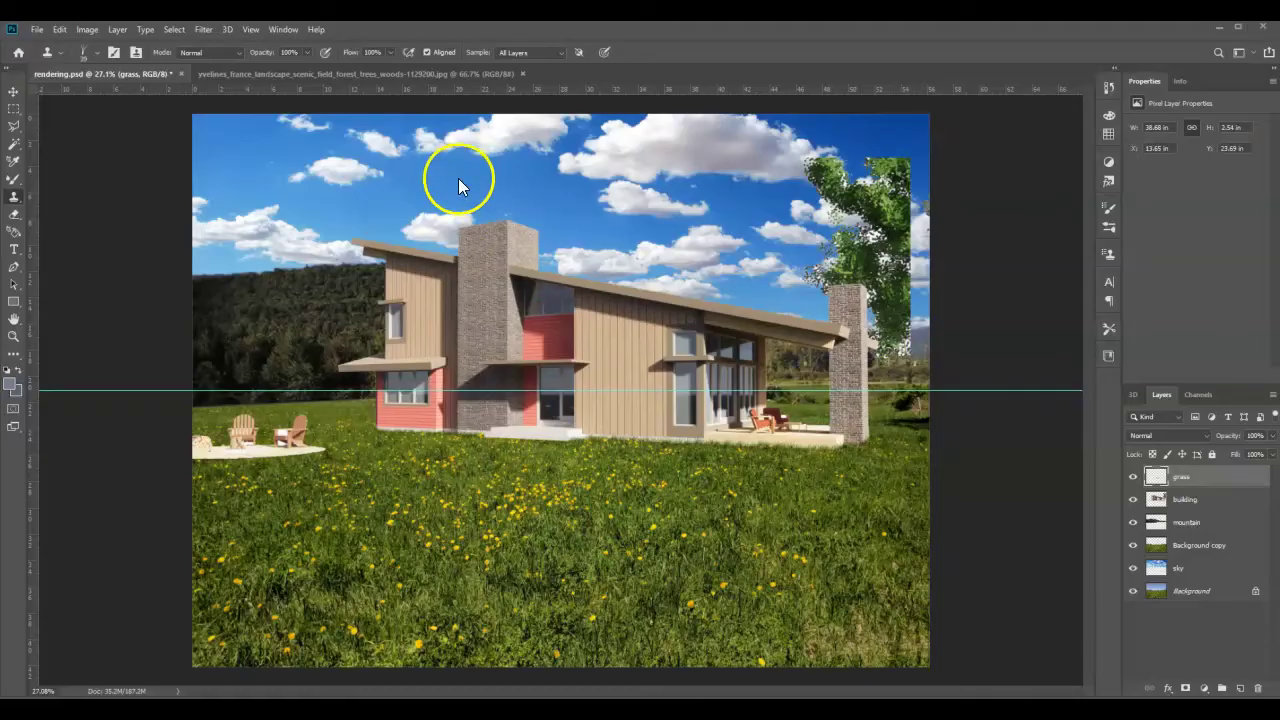
left_click(307, 76)
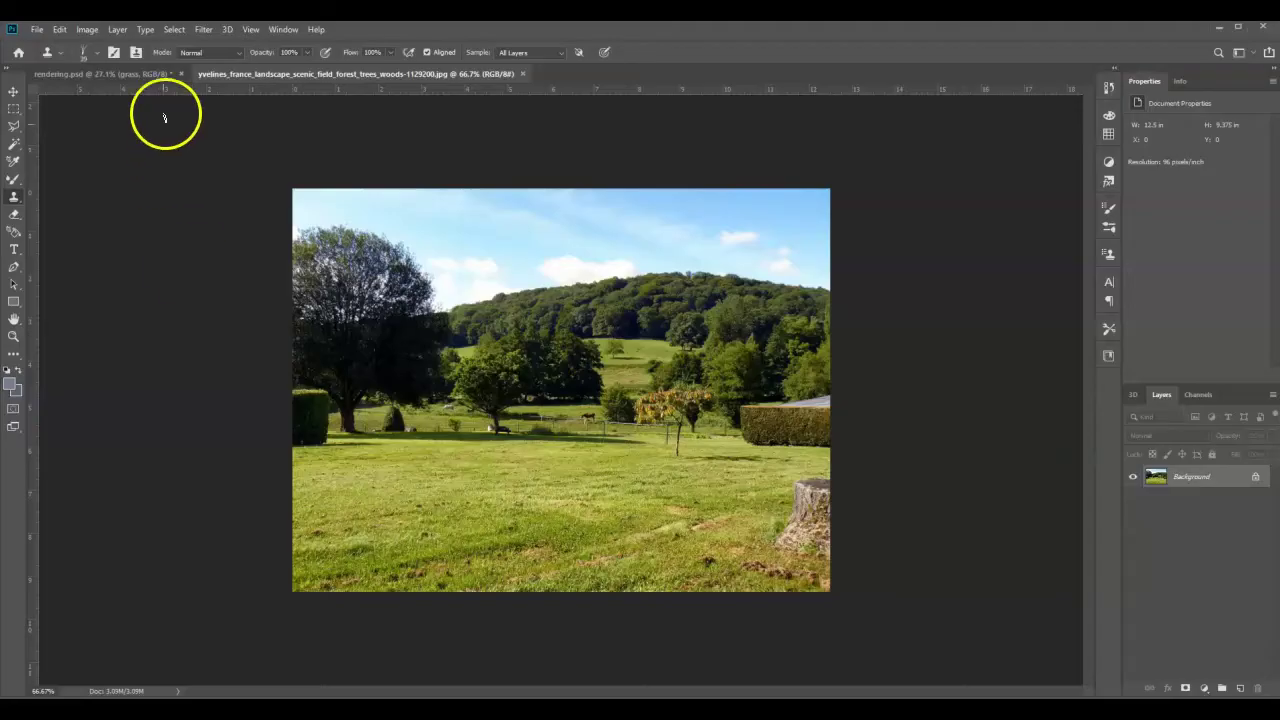
left_click(151, 75)
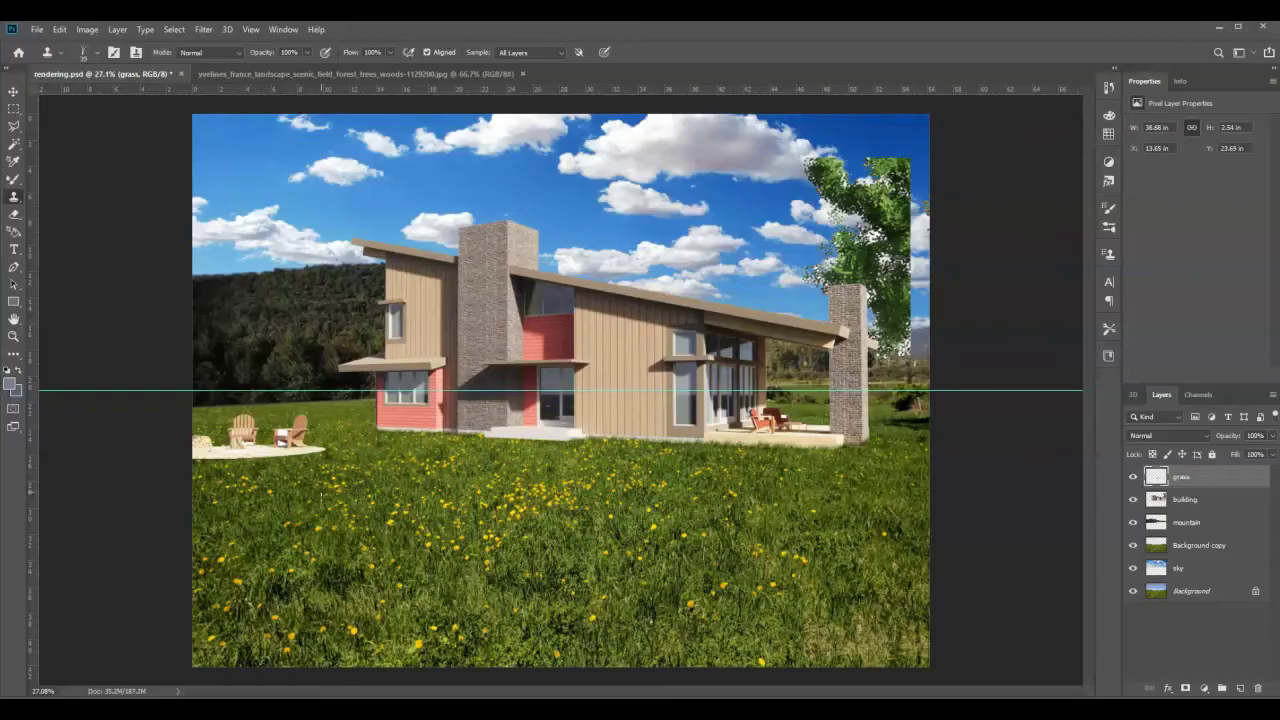
left_click(457, 74)
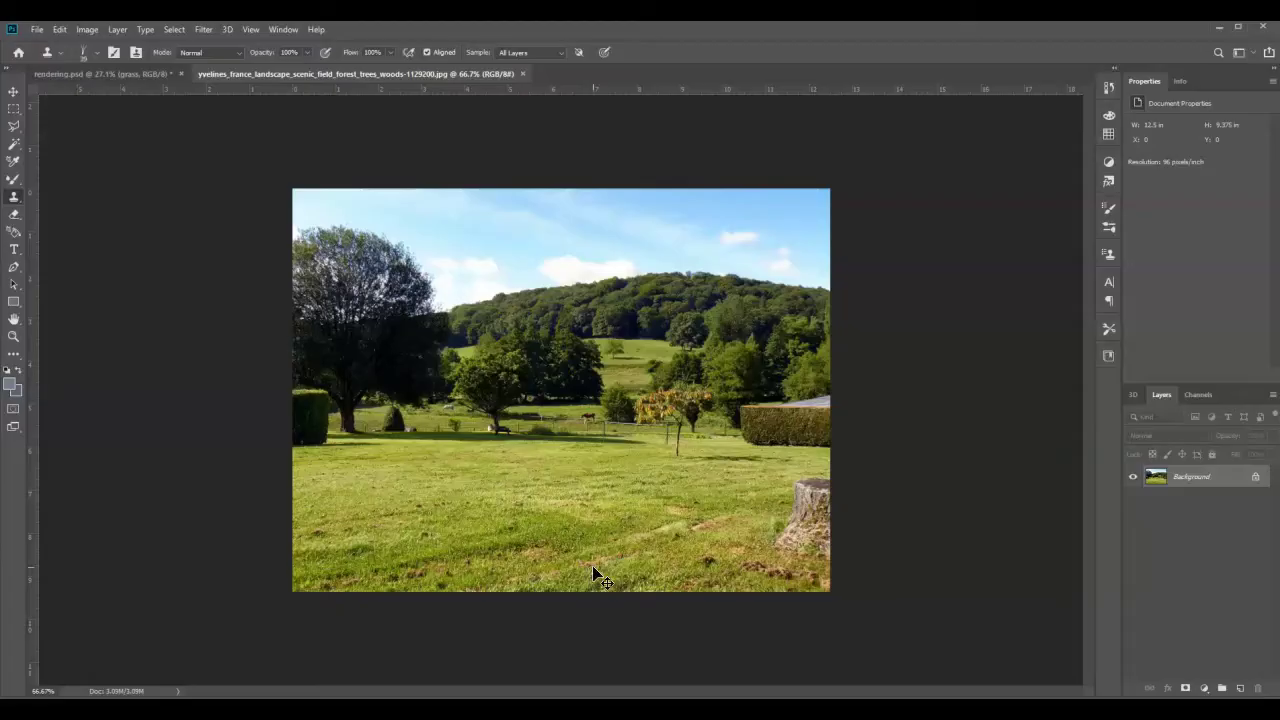
- Paste the whole landscape photo into rendering.psd and drag it toward the upper-left
key("ctrl+a")
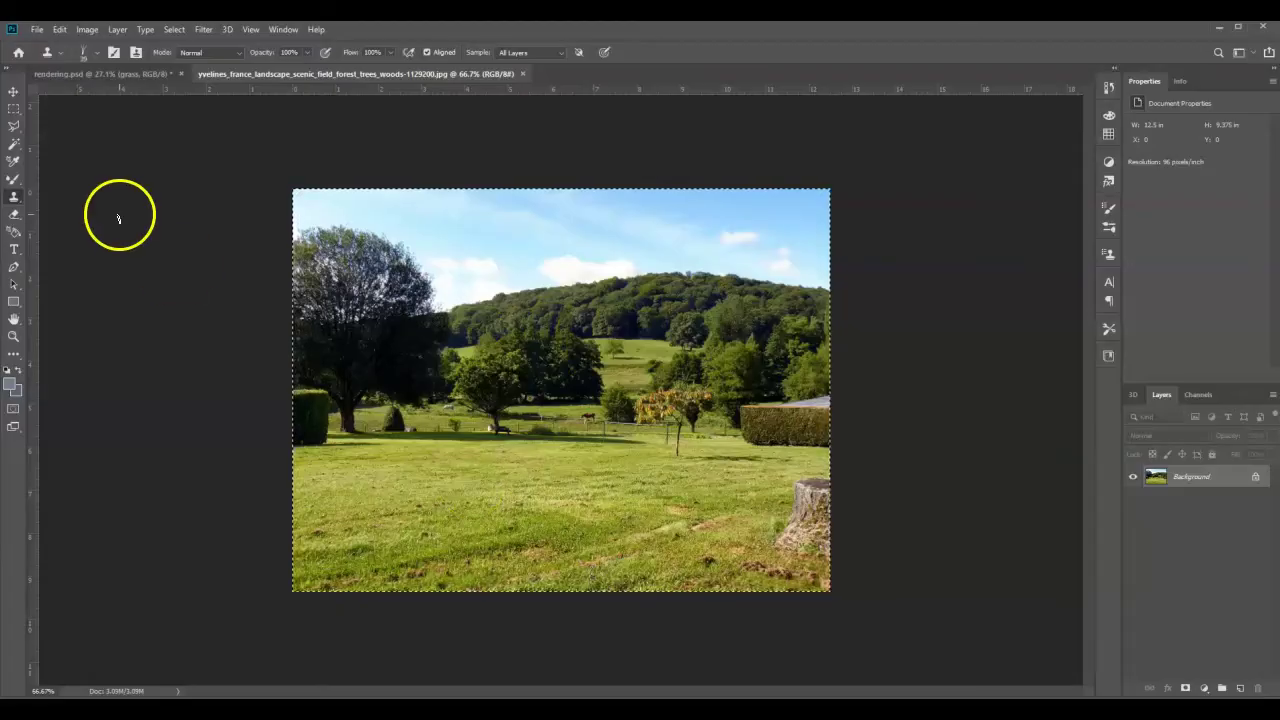
left_click(100, 74)
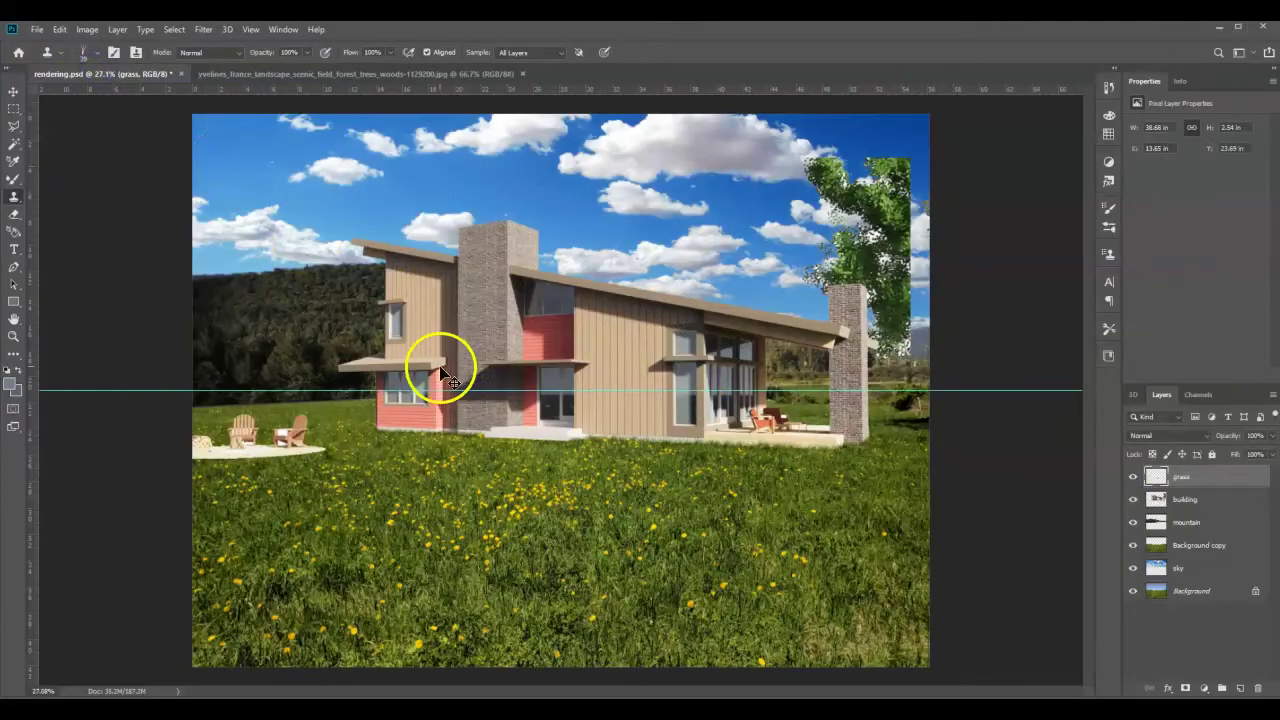
key("ctrl+v")
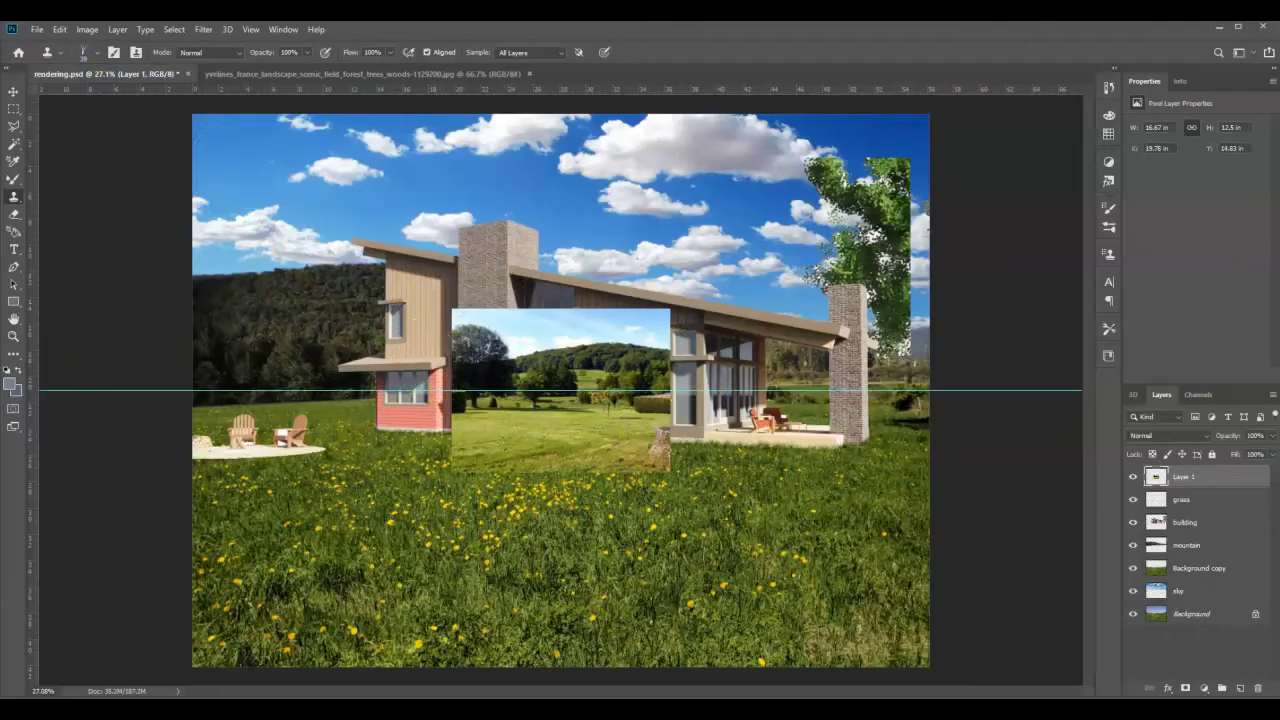
left_click(13, 91)
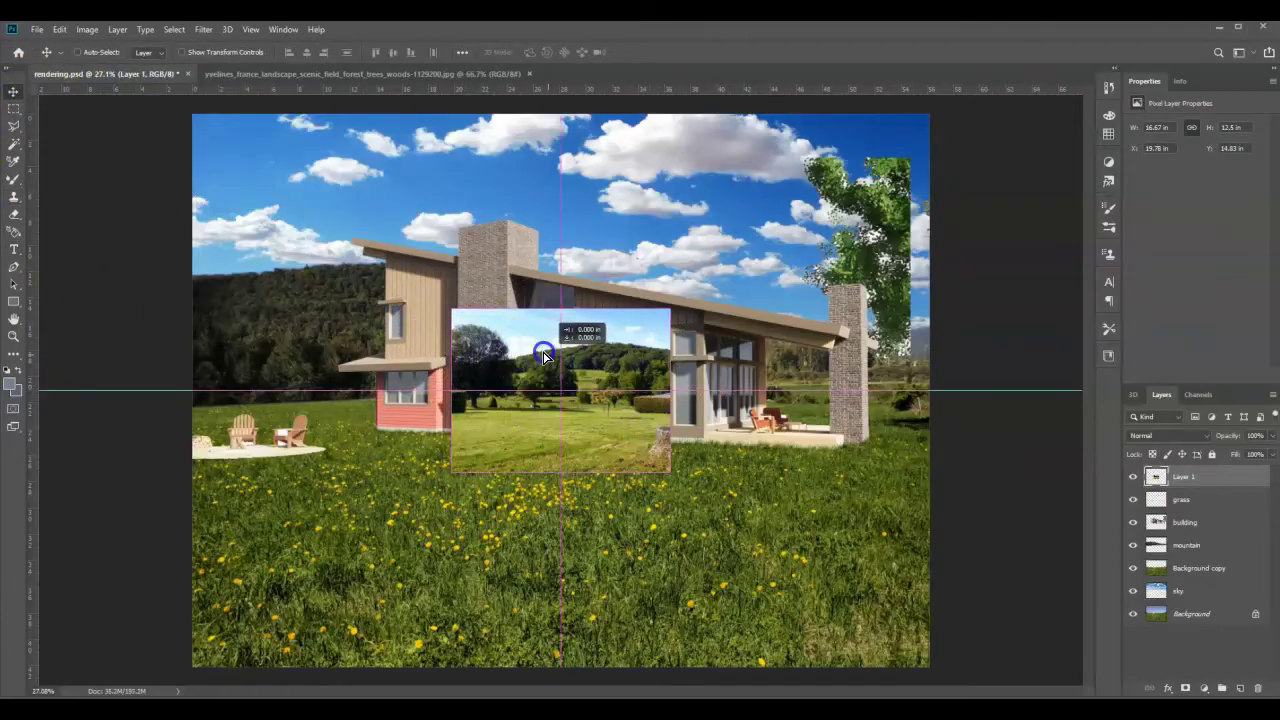
left_click_drag(556, 362, 424, 279)
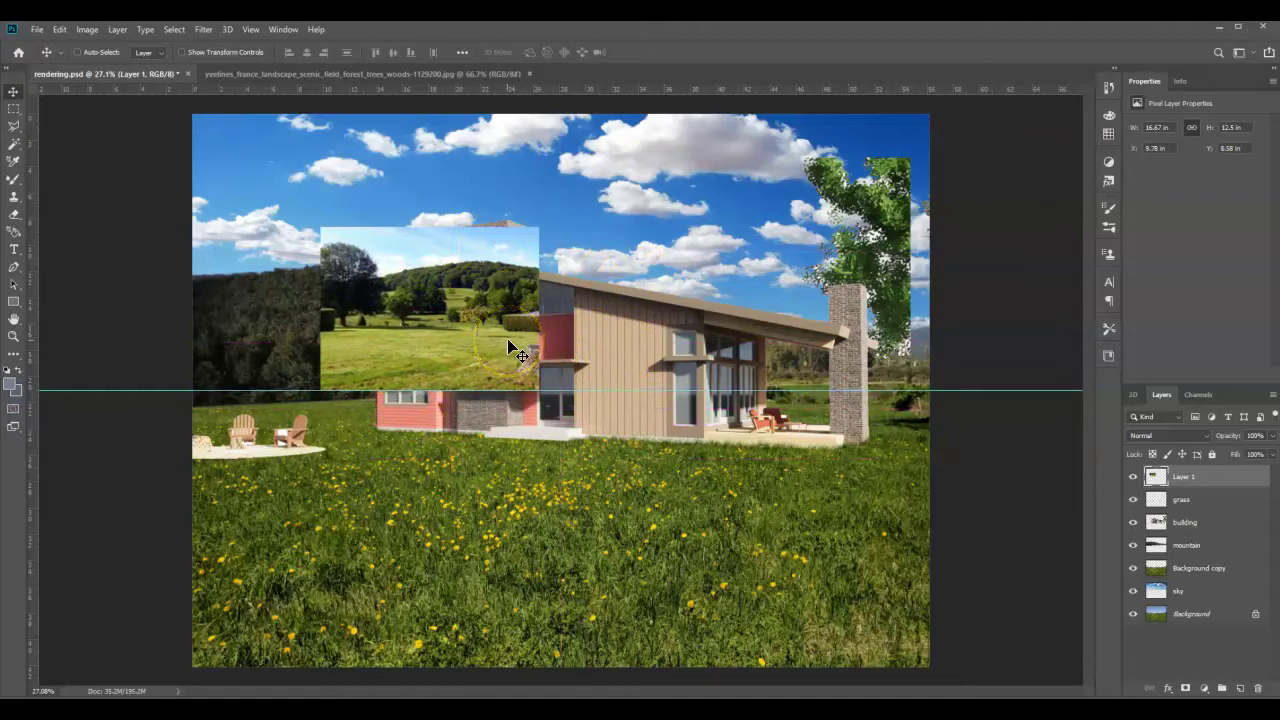
- Scale the pasted photo to about 284% and position it over the house
key("ctrl+t")
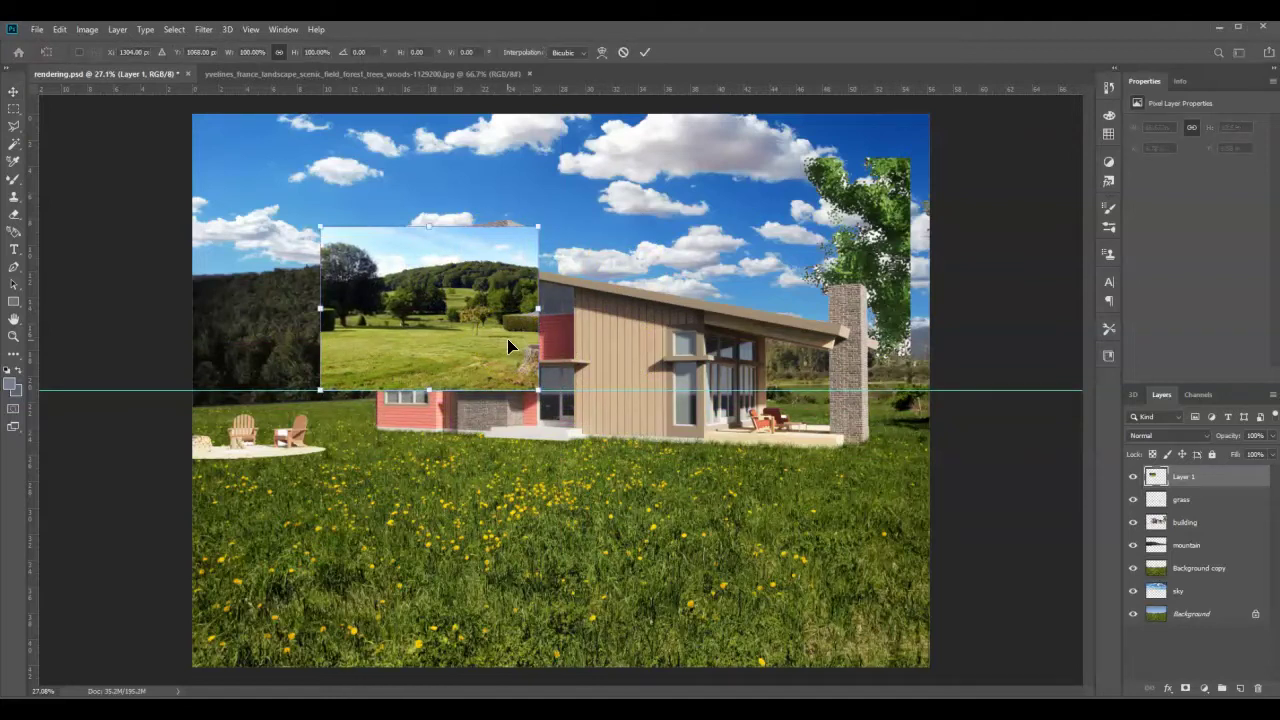
left_click_drag(540, 385, 803, 579)
mouse_move(681, 556)
left_mouse_down()
mouse_move(706, 566)
mouse_move(745, 712)
mouse_move(704, 639)
mouse_move(718, 634)
mouse_move(551, 508)
mouse_move(669, 531)
mouse_move(661, 608)
mouse_move(670, 563)
left_mouse_up()
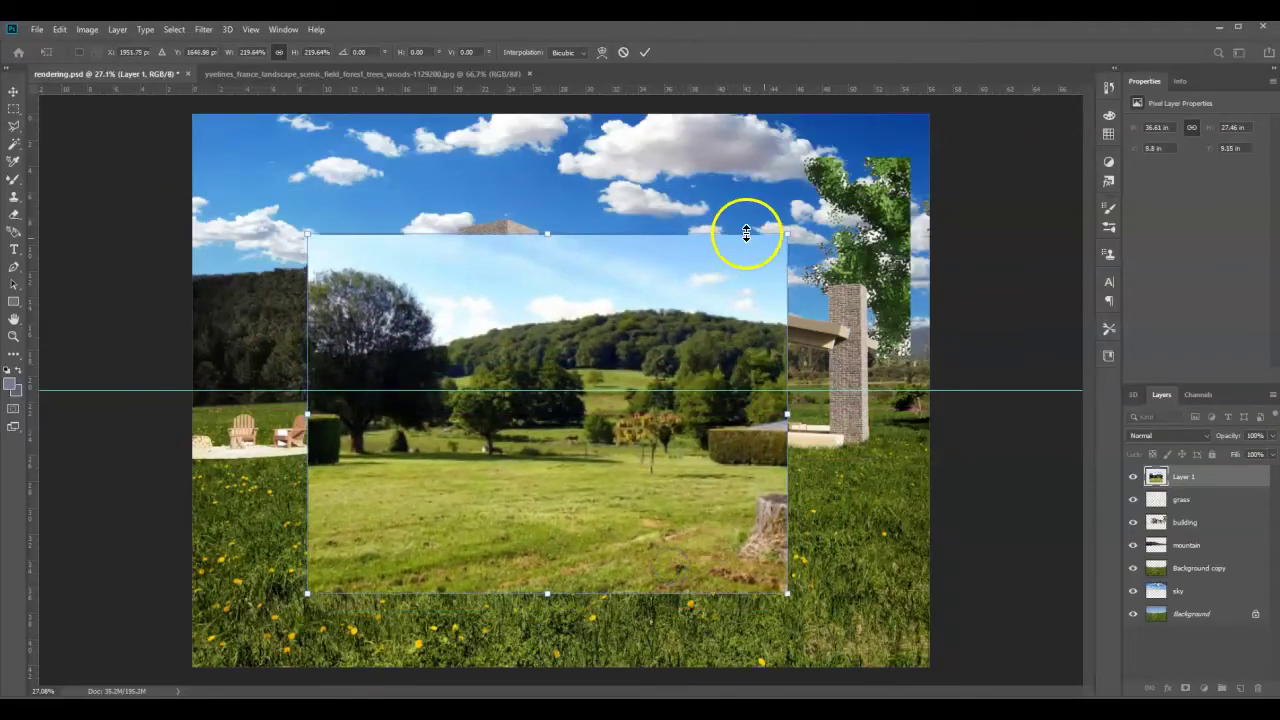
left_click_drag(786, 235, 951, 163)
left_click_drag(580, 286, 554, 306)
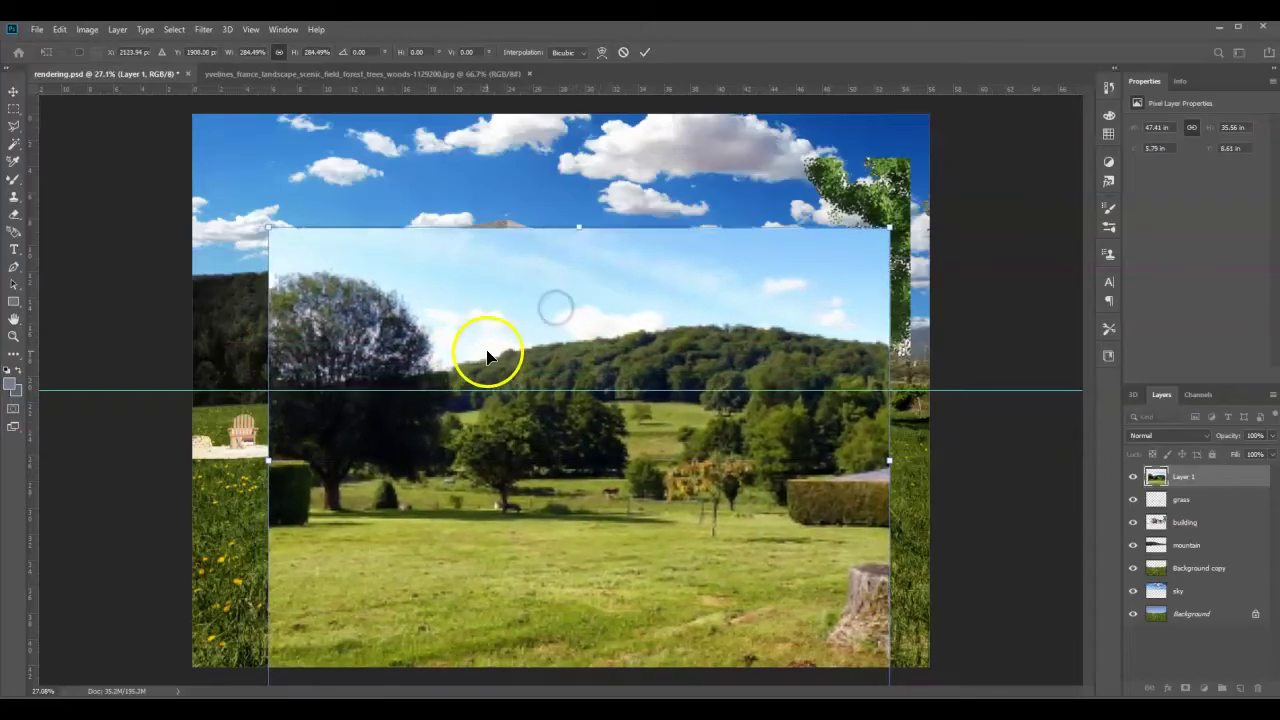
left_click_drag(489, 343, 940, 338)
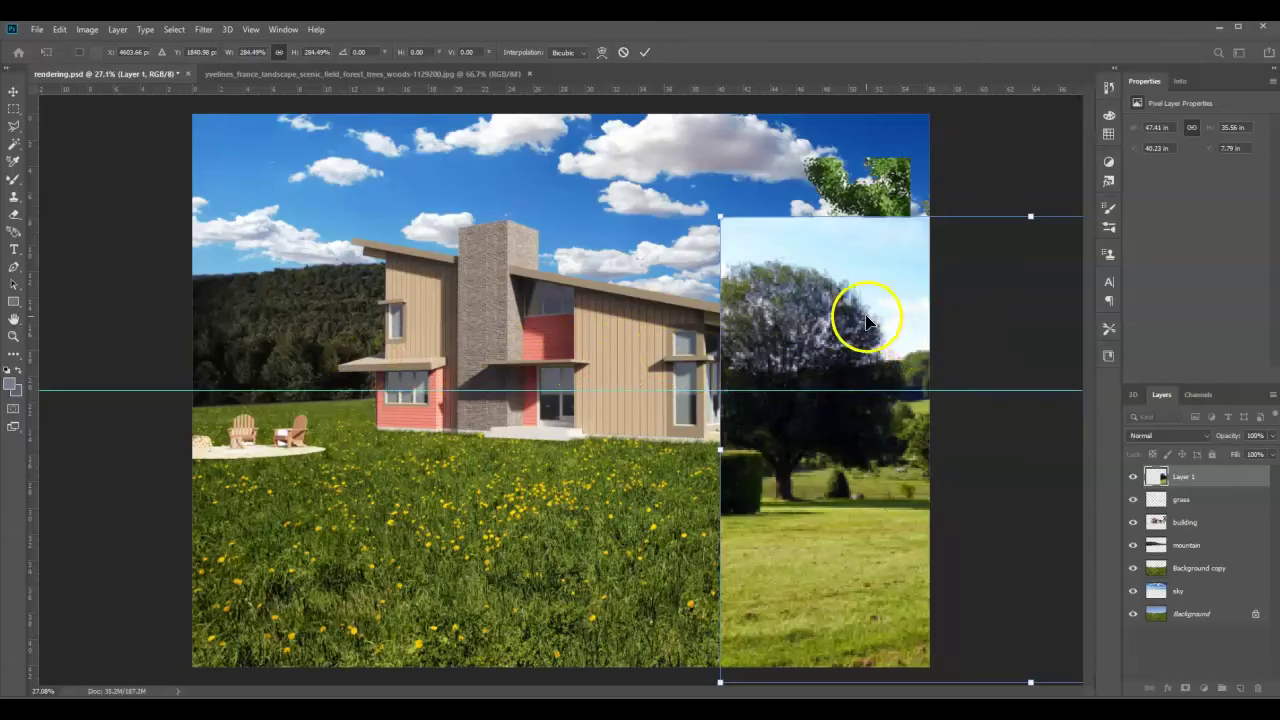
left_click_drag(863, 320, 395, 289)
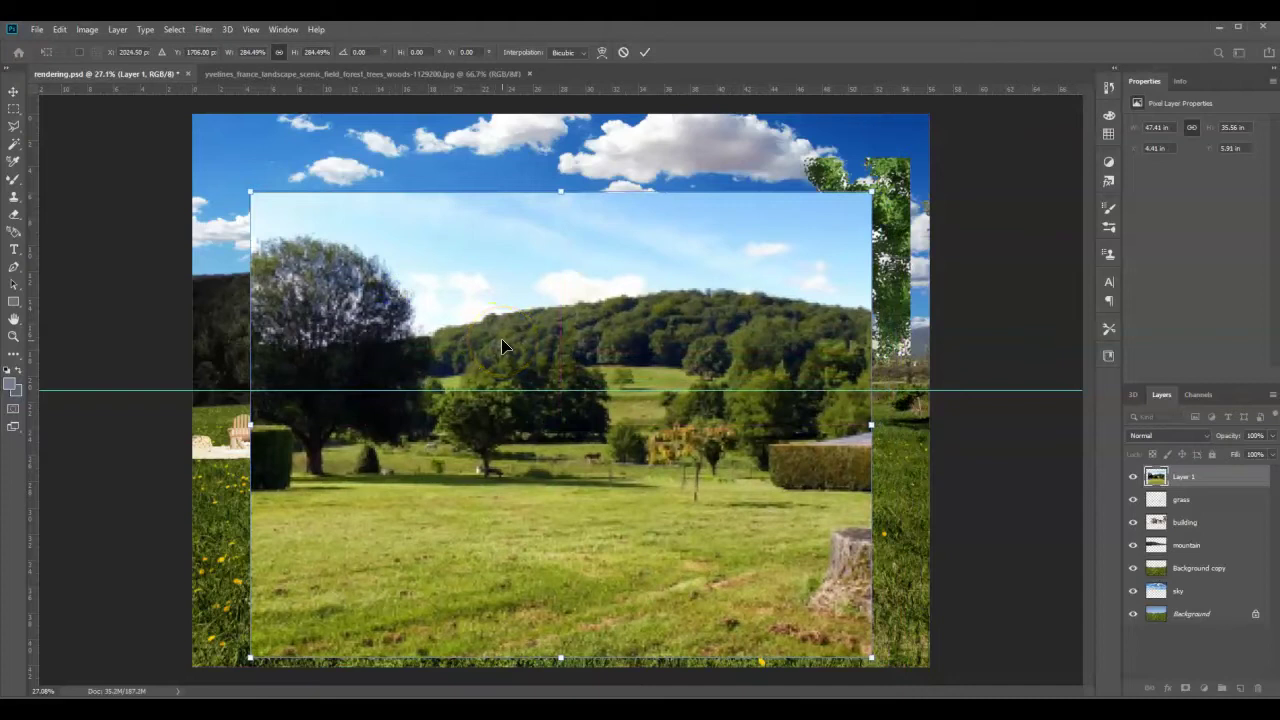
key("Return")
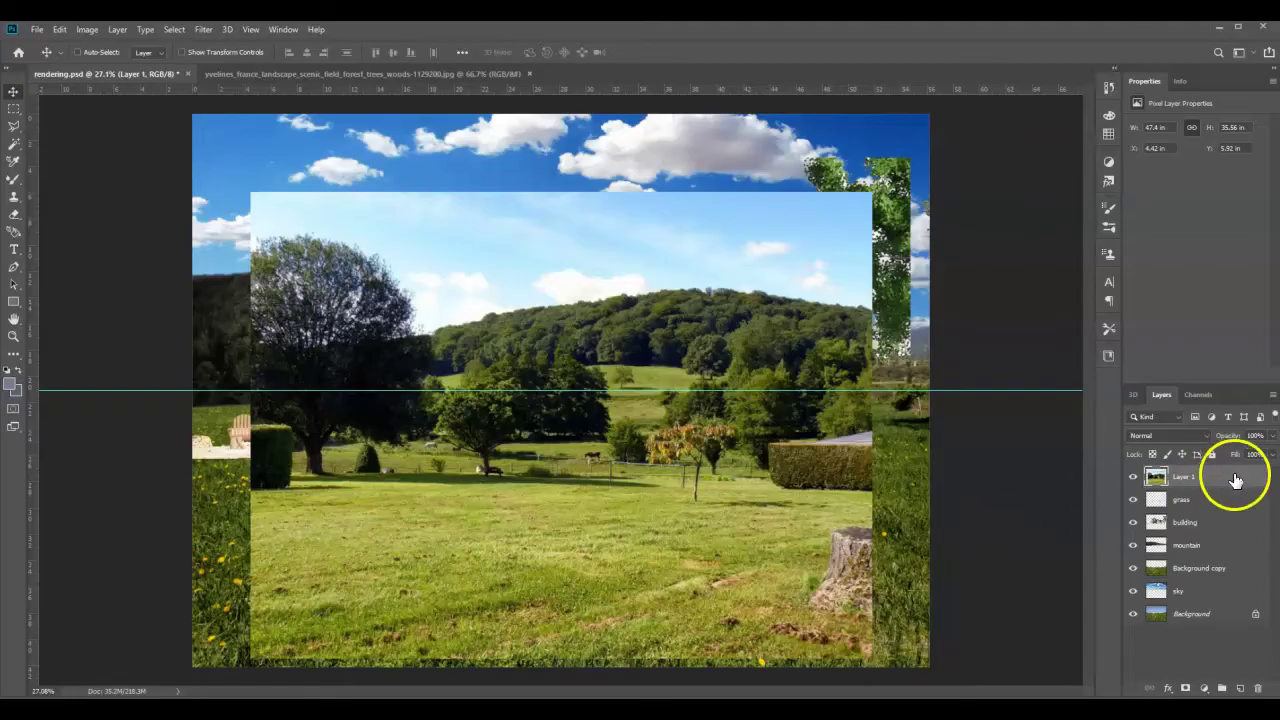
- Rename Layer 1 to 'windows', add a white layer mask and target the mask
double_click(1181, 476)
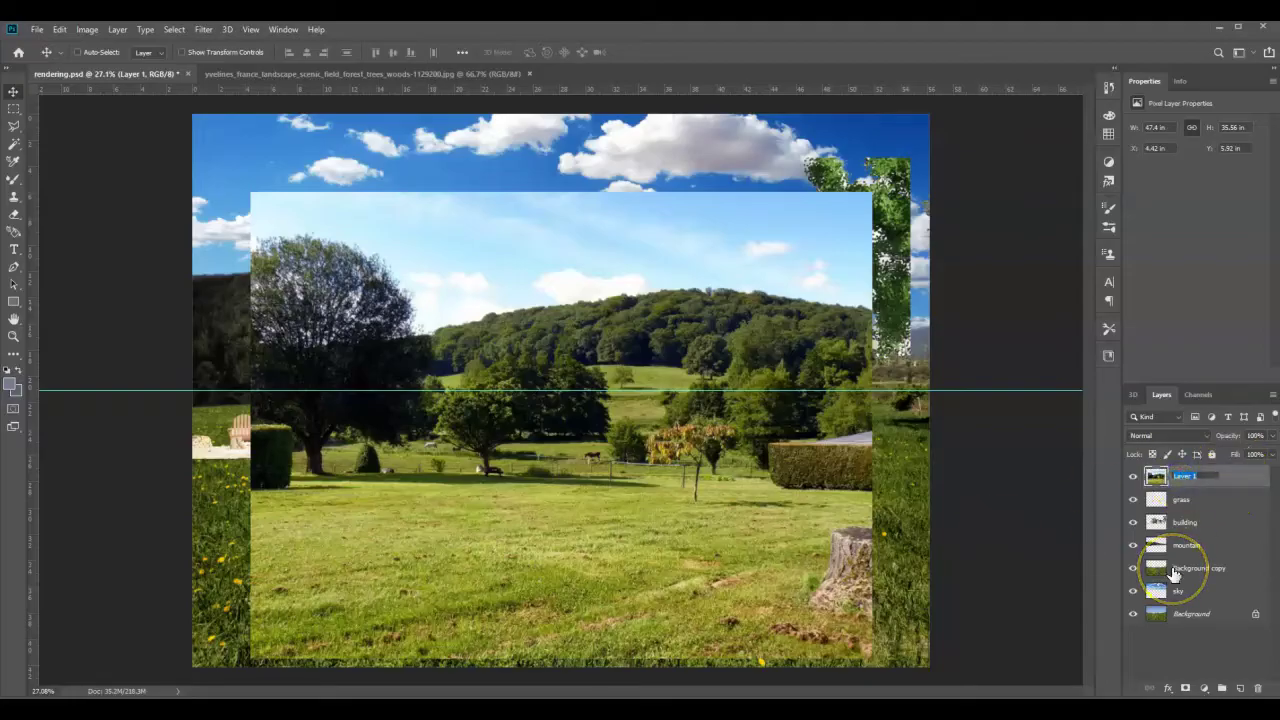
type("windows")
key("Return")
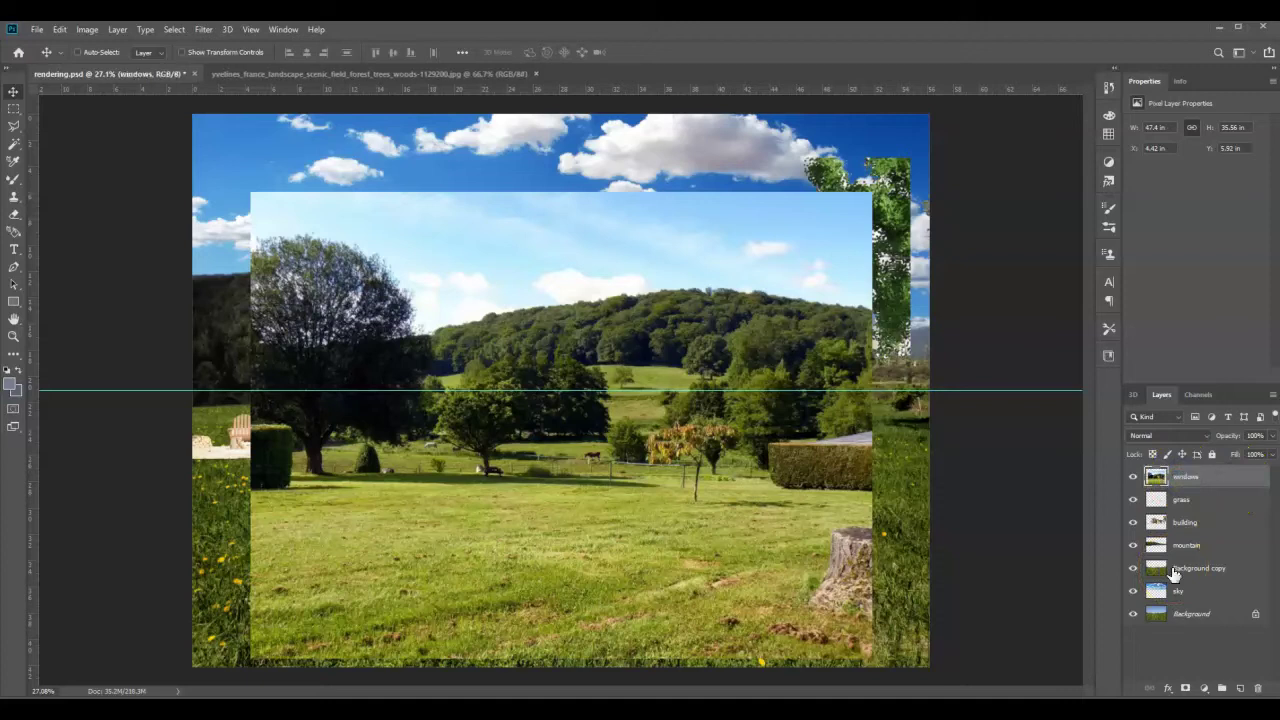
left_click(1187, 689)
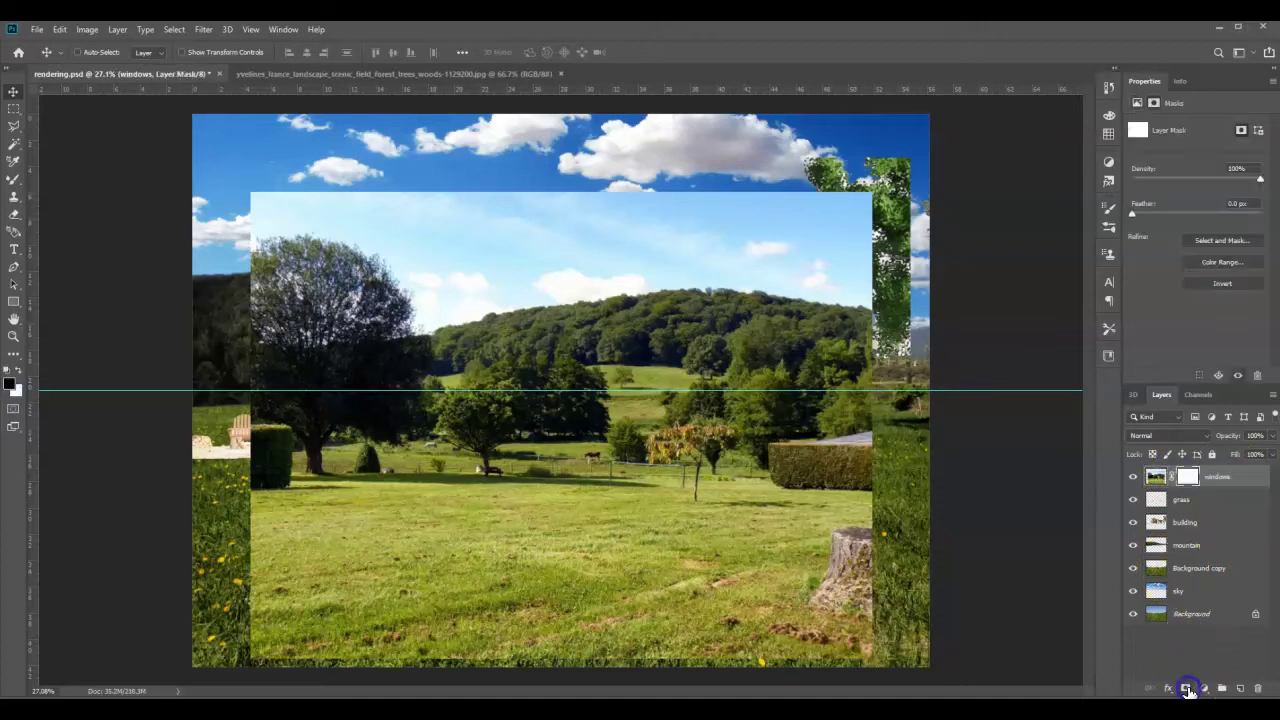
left_click(1183, 482)
- Fill the whole windows layer mask with Black using Edit > Fill
key("ctrl+a")
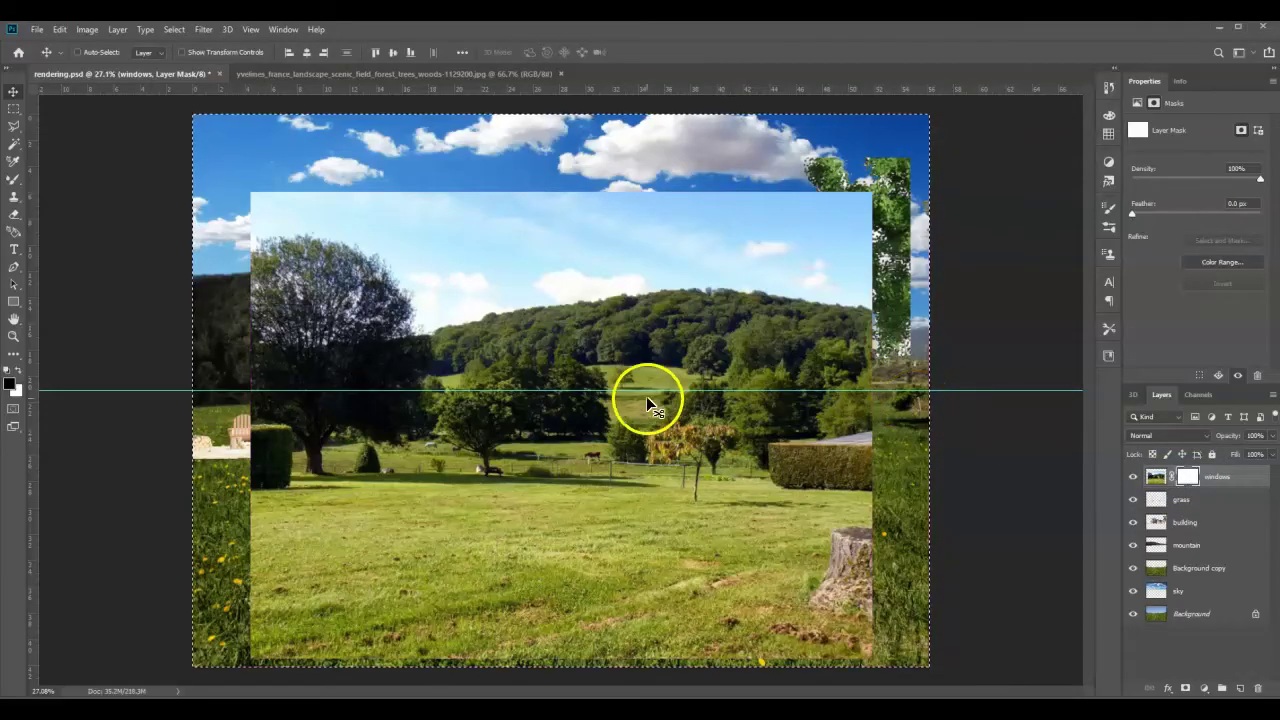
left_click(60, 29)
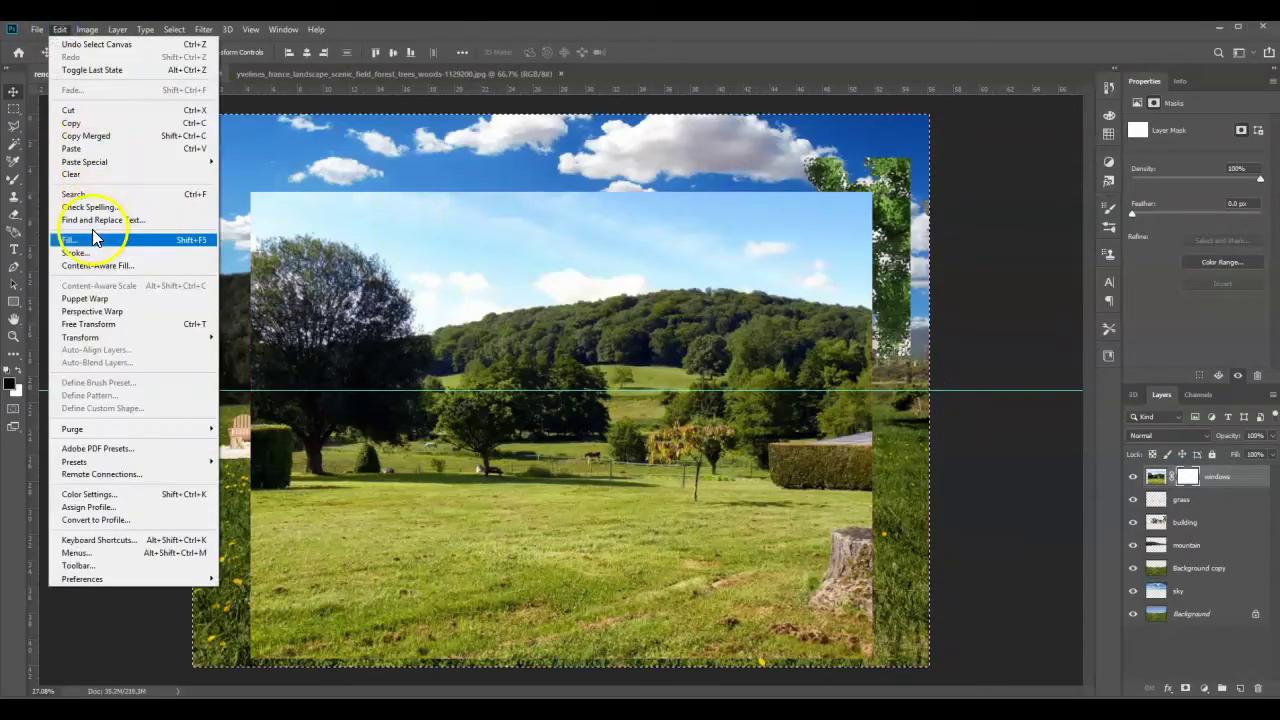
left_click(90, 240)
left_click(229, 215)
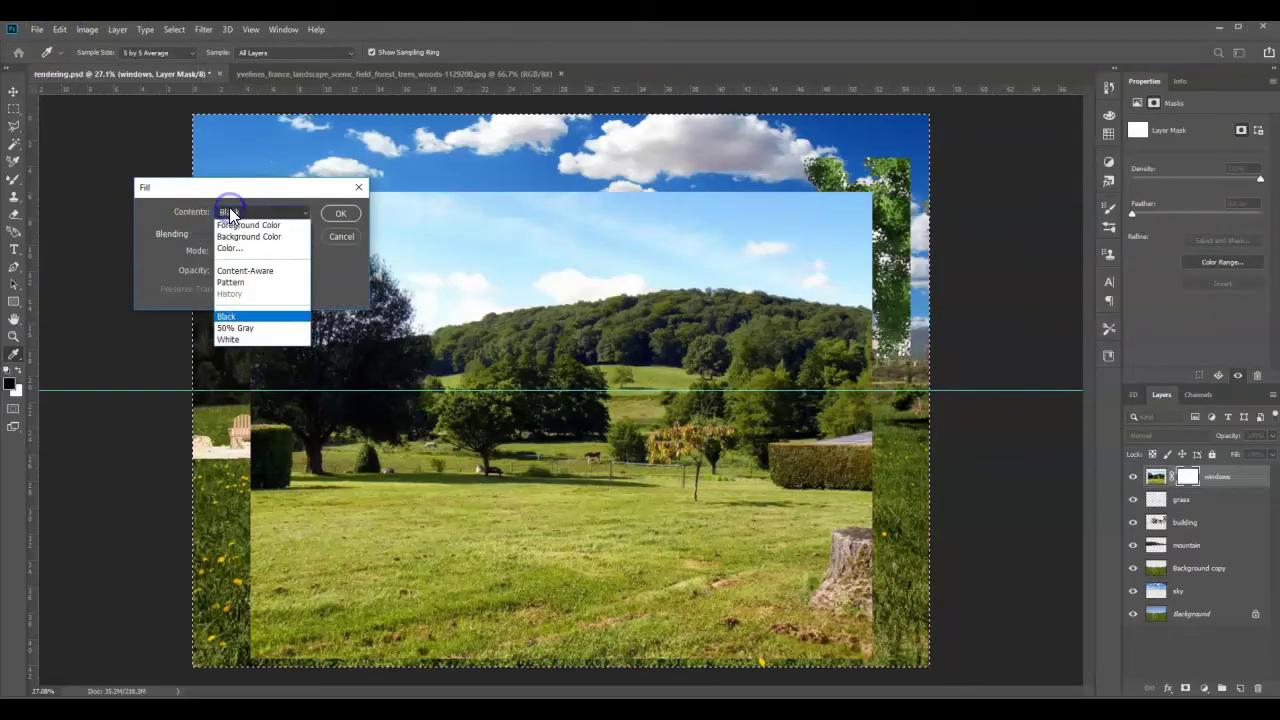
left_click(229, 311)
left_click(338, 214)
key("v")
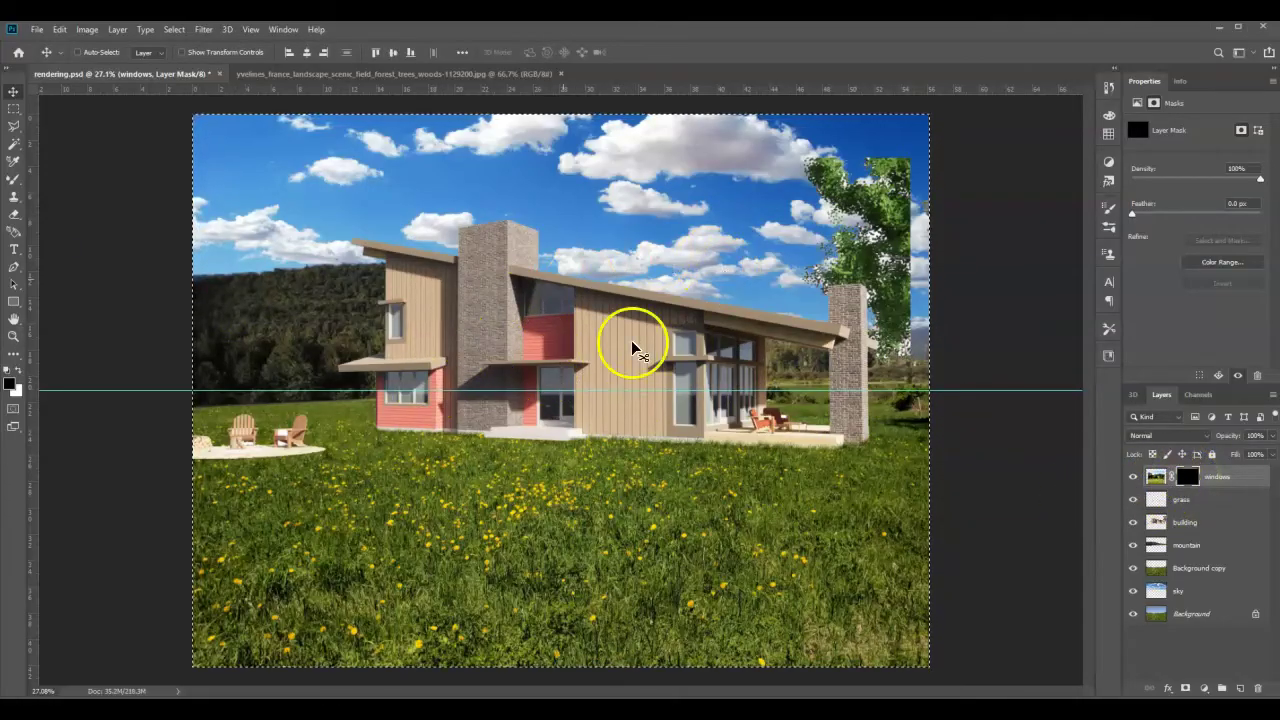
- Switch to the Move tool and clear the selection
left_click(620, 551)
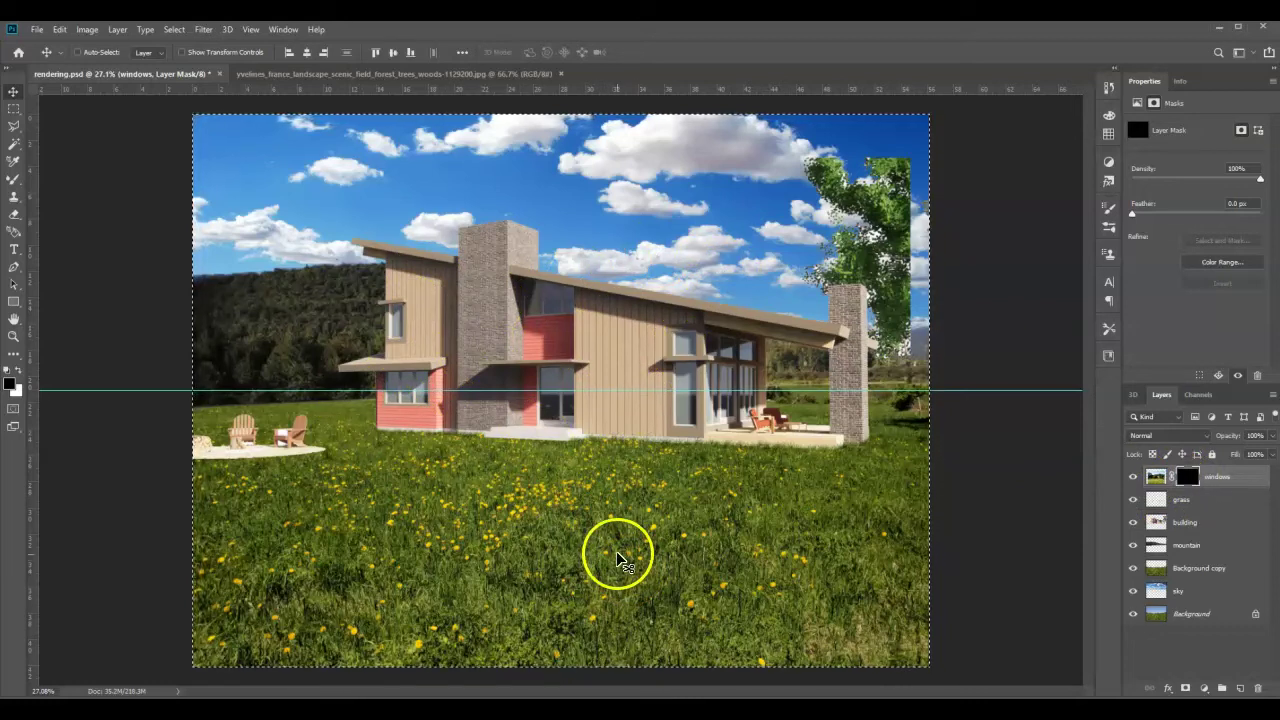
key("ctrl")
key("ctrl+d")
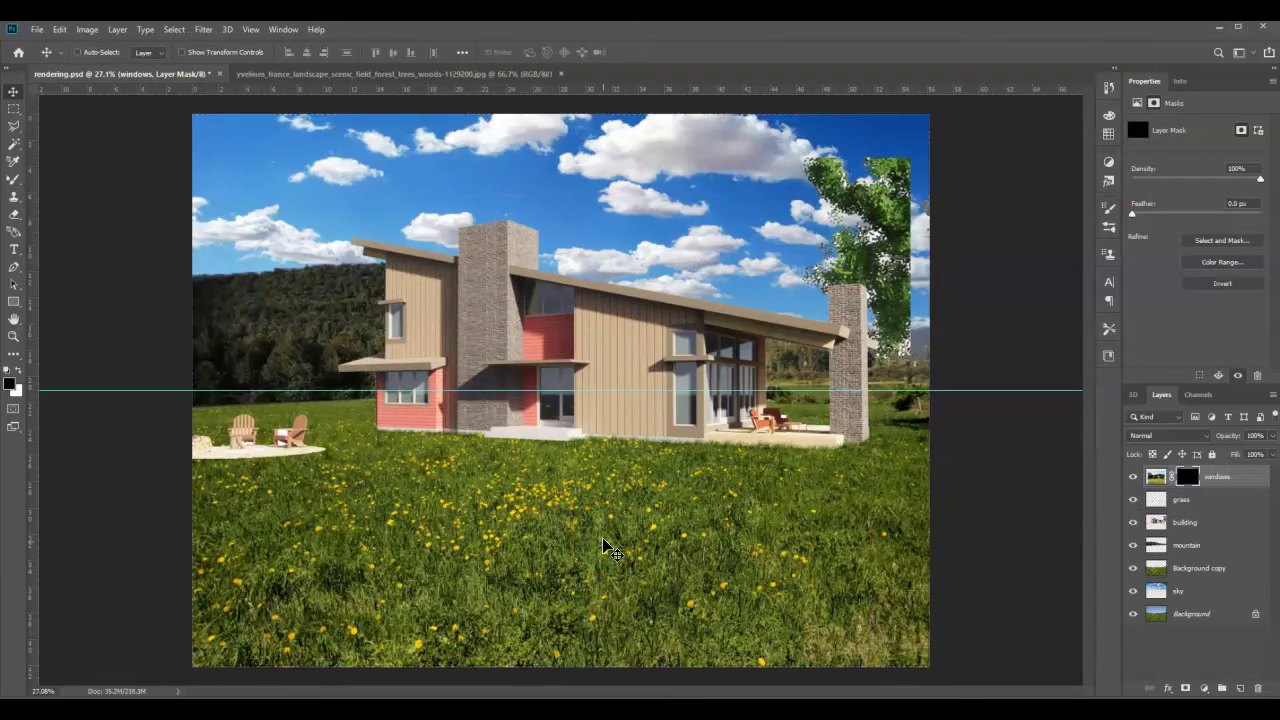
left_click(503, 421)
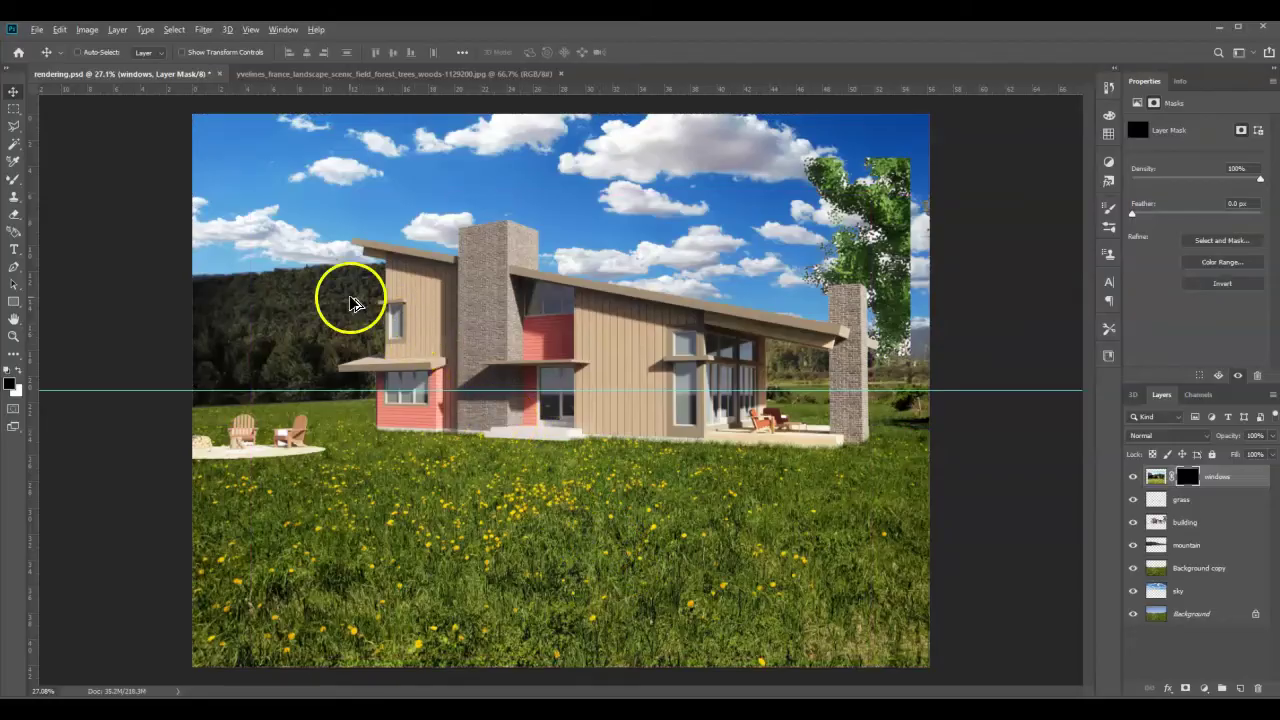
- Zoom in and outline the upper window glass with the Polygonal Lasso
scroll(349, 297, "up", 6)
scroll(444, 297, "up", 4)
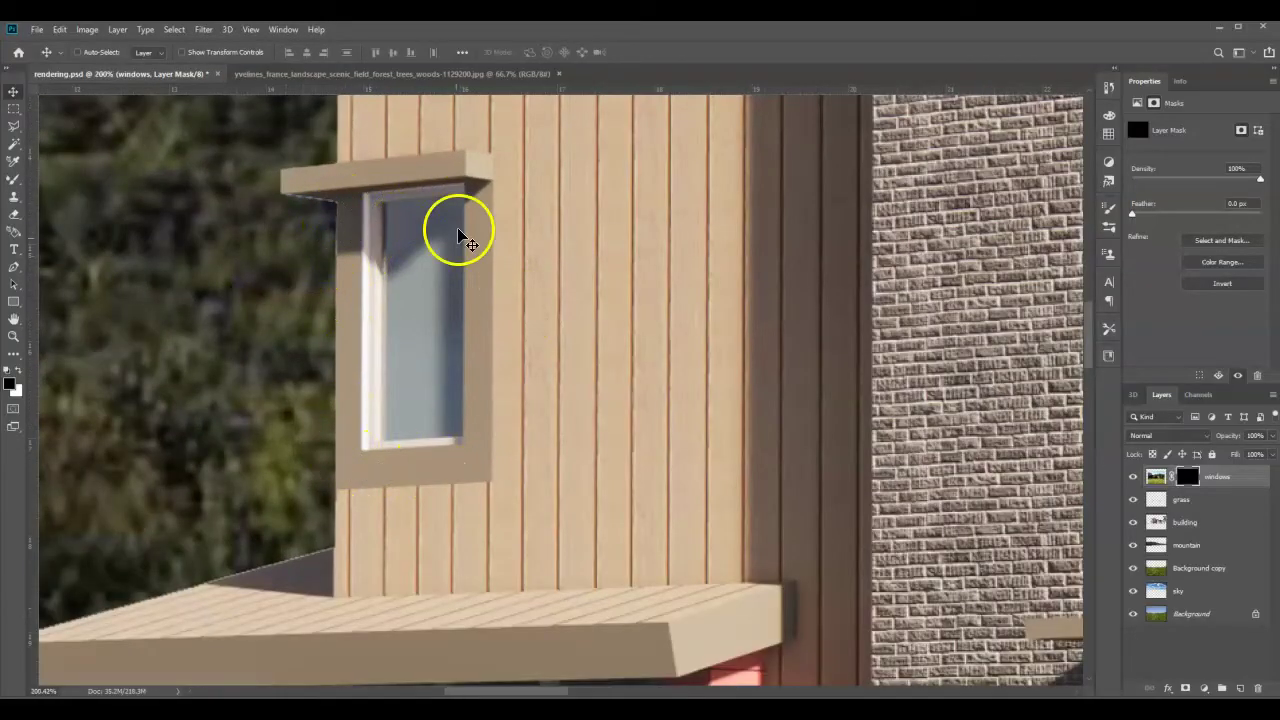
left_click(13, 125)
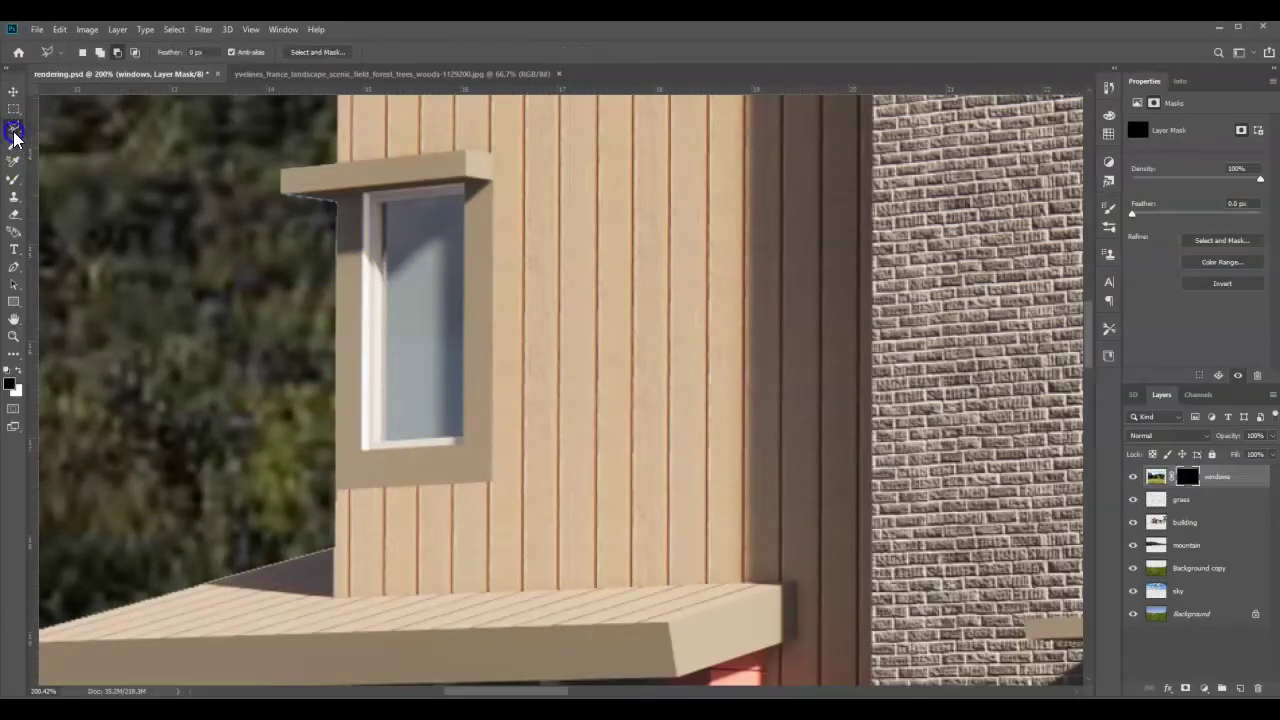
right_click(13, 128)
left_click(50, 127)
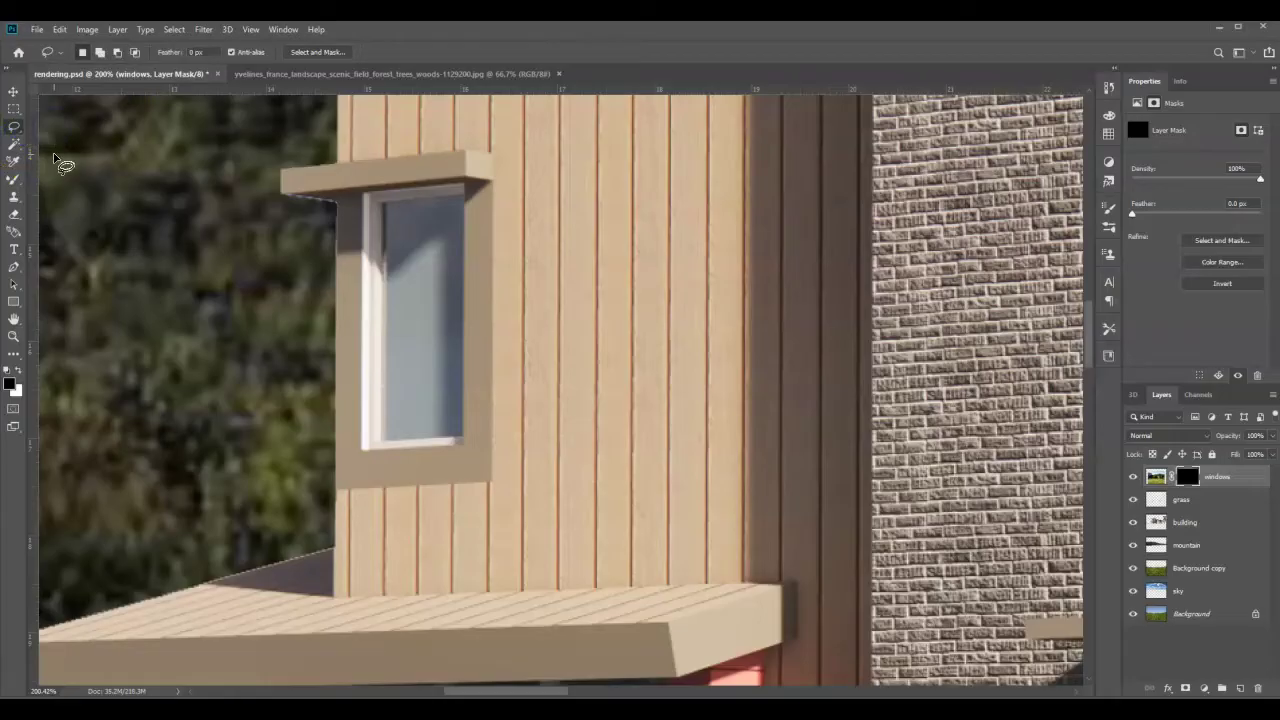
mouse_move(13, 126)
left_mouse_down()
mouse_move(62, 153)
mouse_move(57, 141)
left_mouse_up()
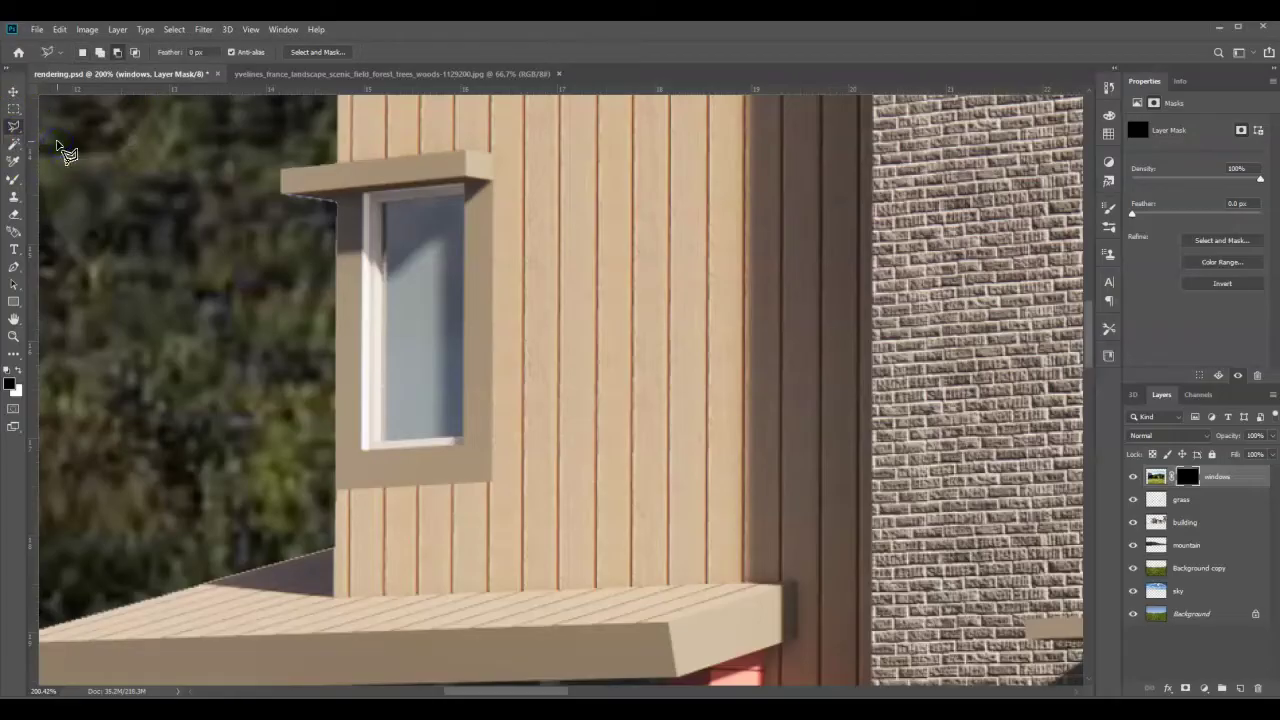
left_click(388, 207)
left_click(388, 441)
left_click(462, 197)
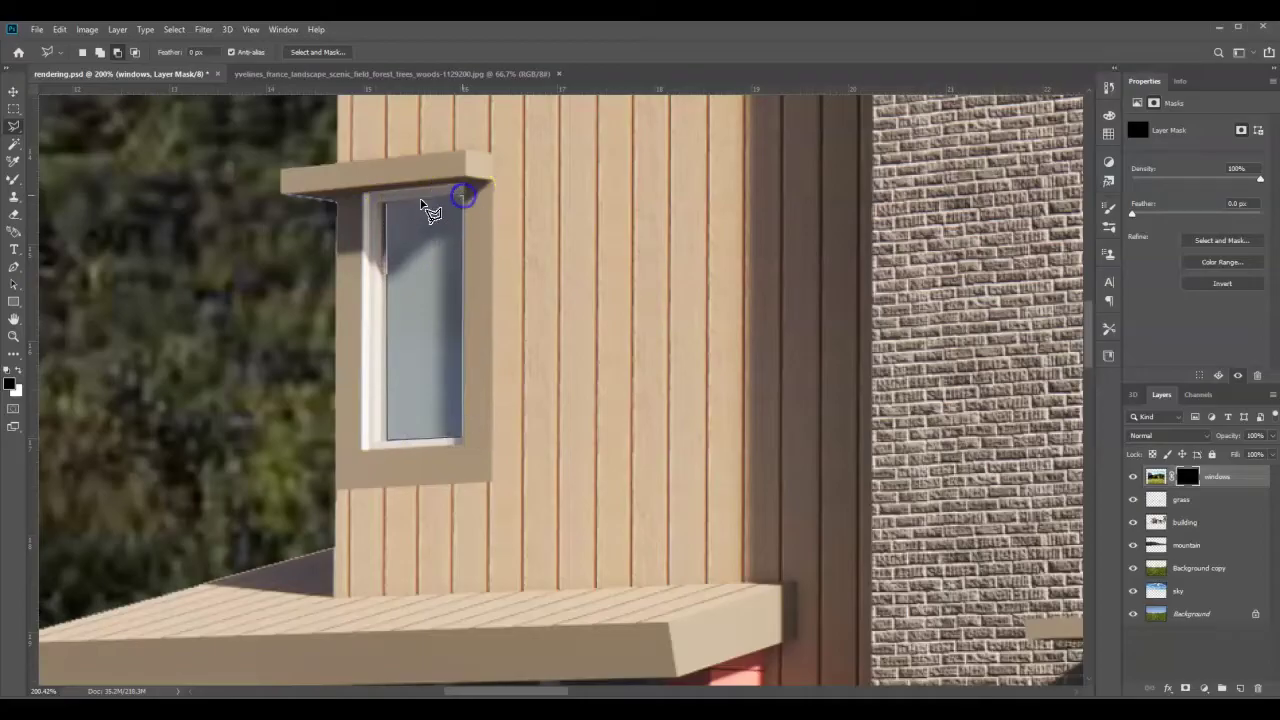
left_click(388, 207)
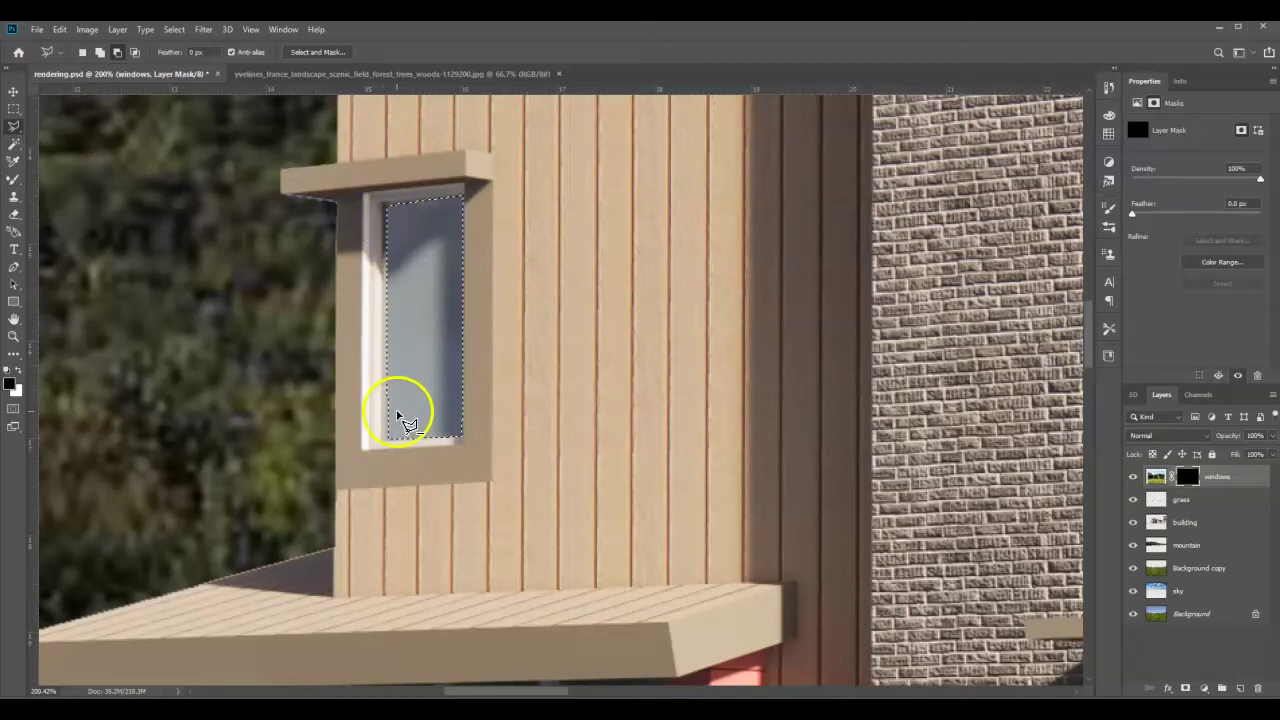
- With Add to selection on, start outlining the lower left window pane
scroll(414, 357, "down", 3)
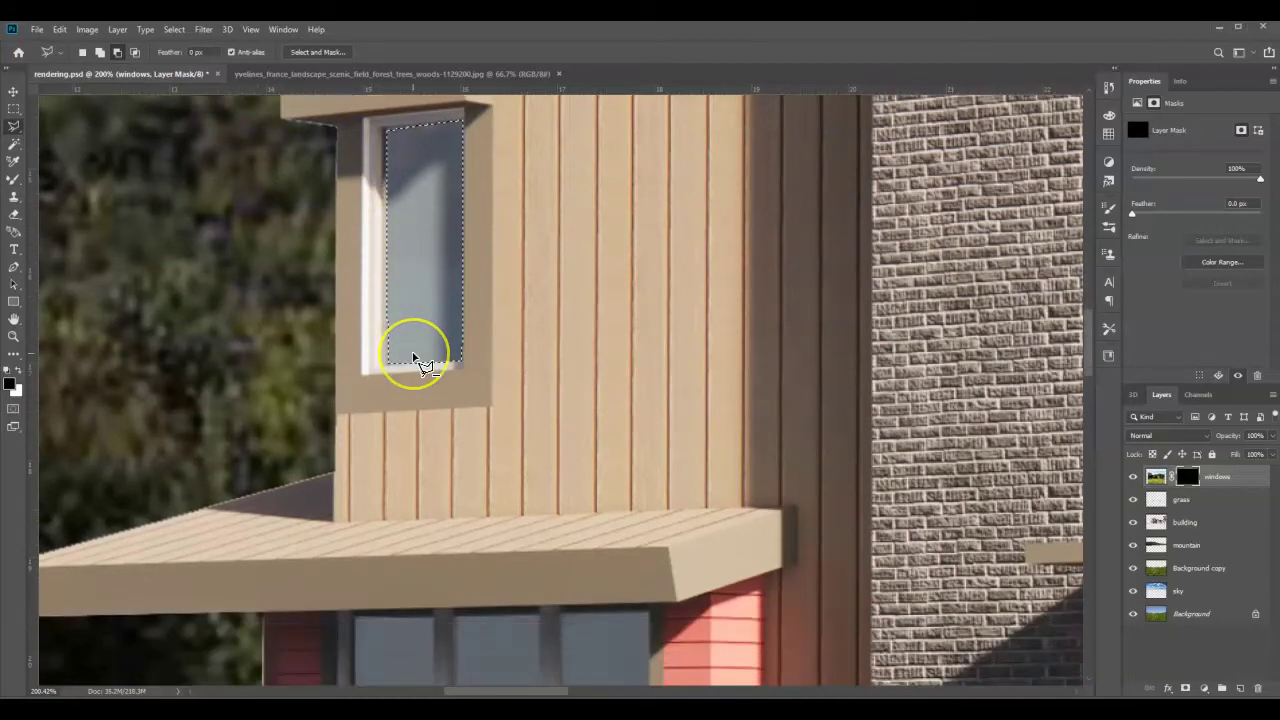
scroll(414, 357, "down", 3)
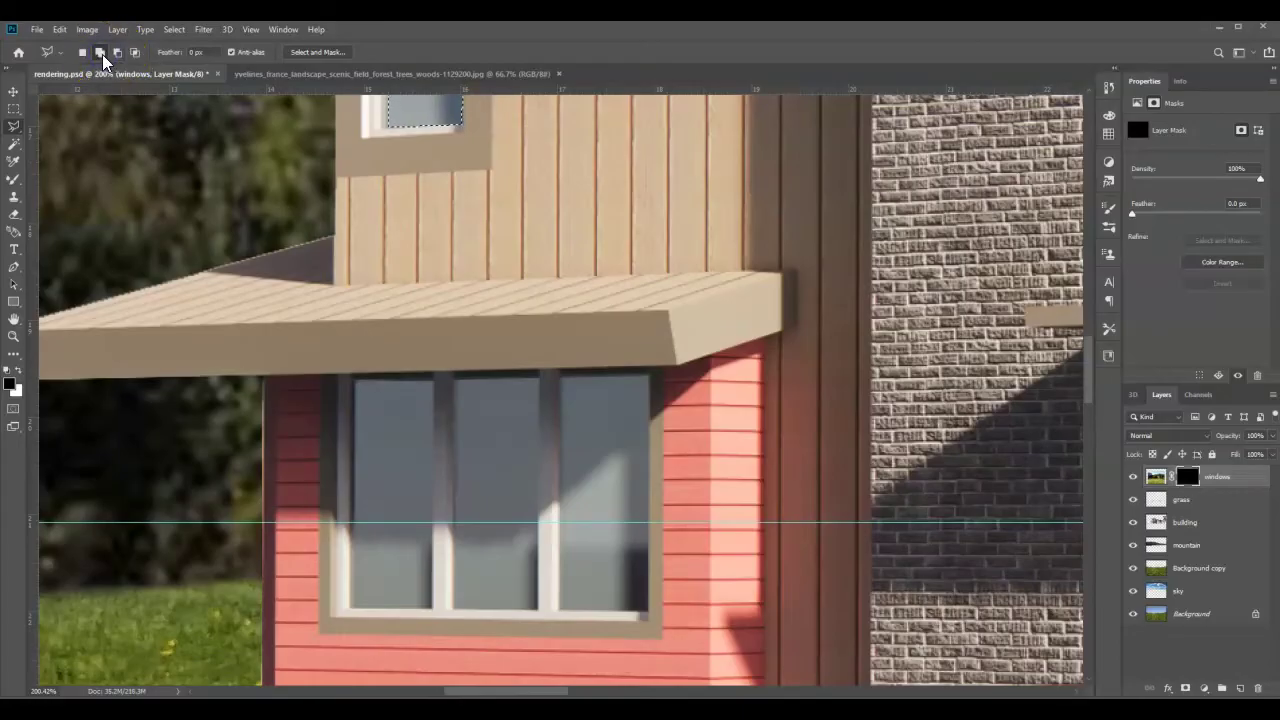
left_click(100, 53)
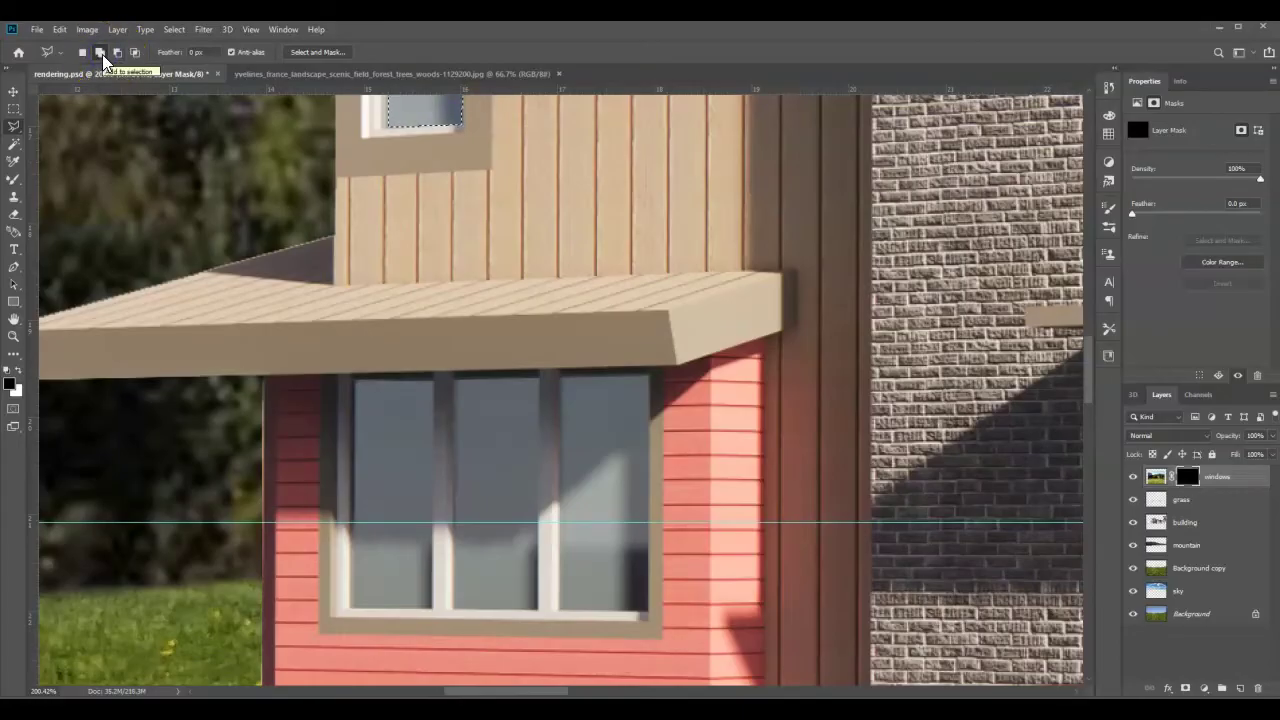
left_click(353, 386)
left_click(353, 606)
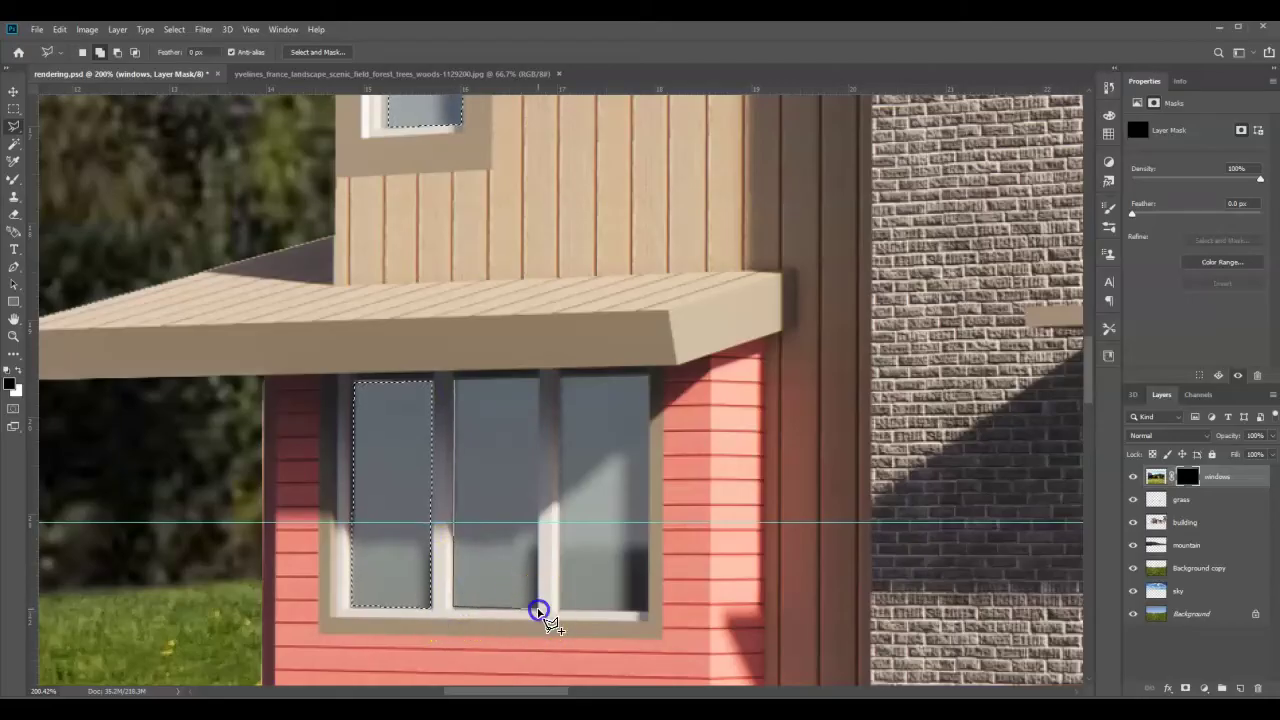
left_click(538, 388)
- Add the right window pane using the Magic Wand and lasso points, then fit the view
left_click(10, 147)
left_click(57, 166)
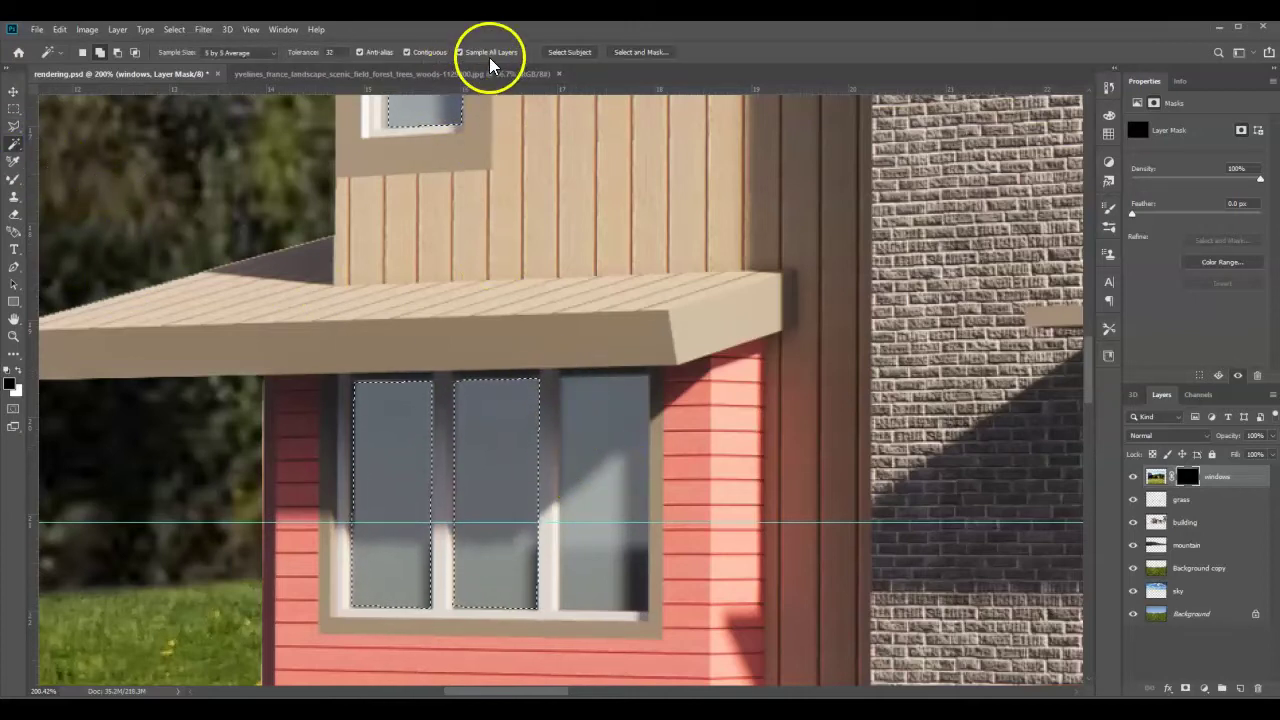
left_click(584, 428)
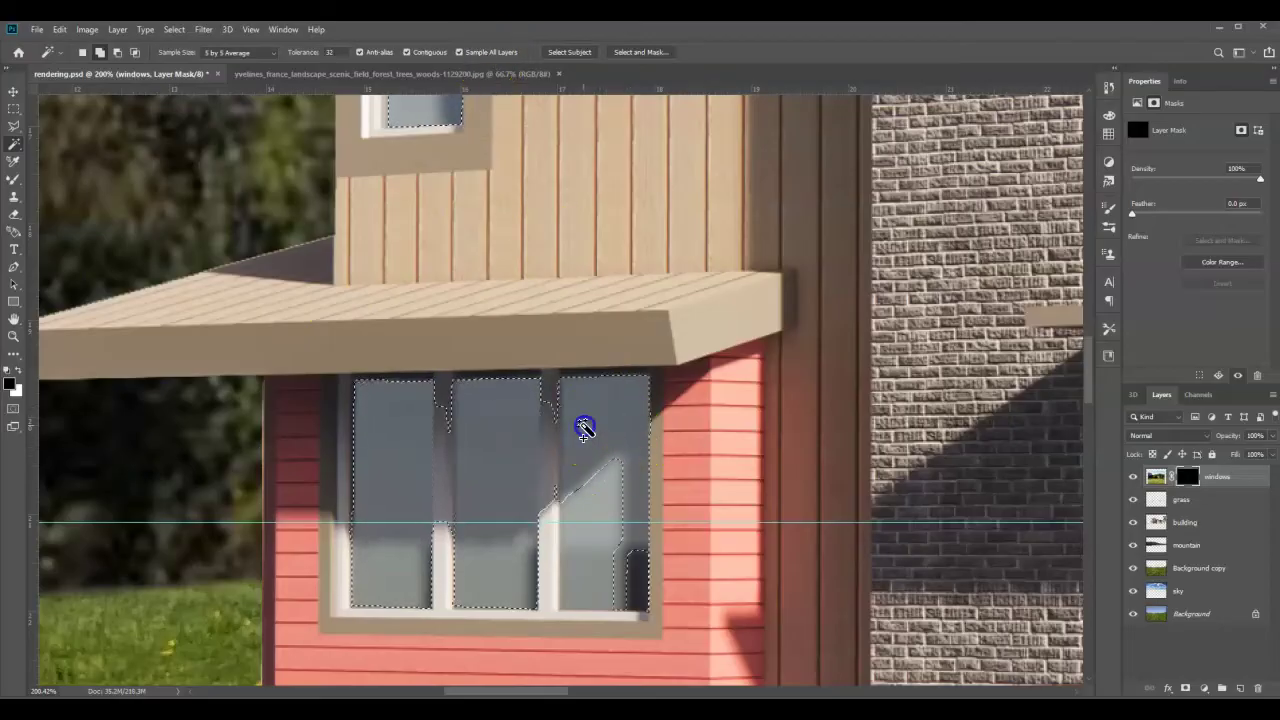
left_click(558, 487)
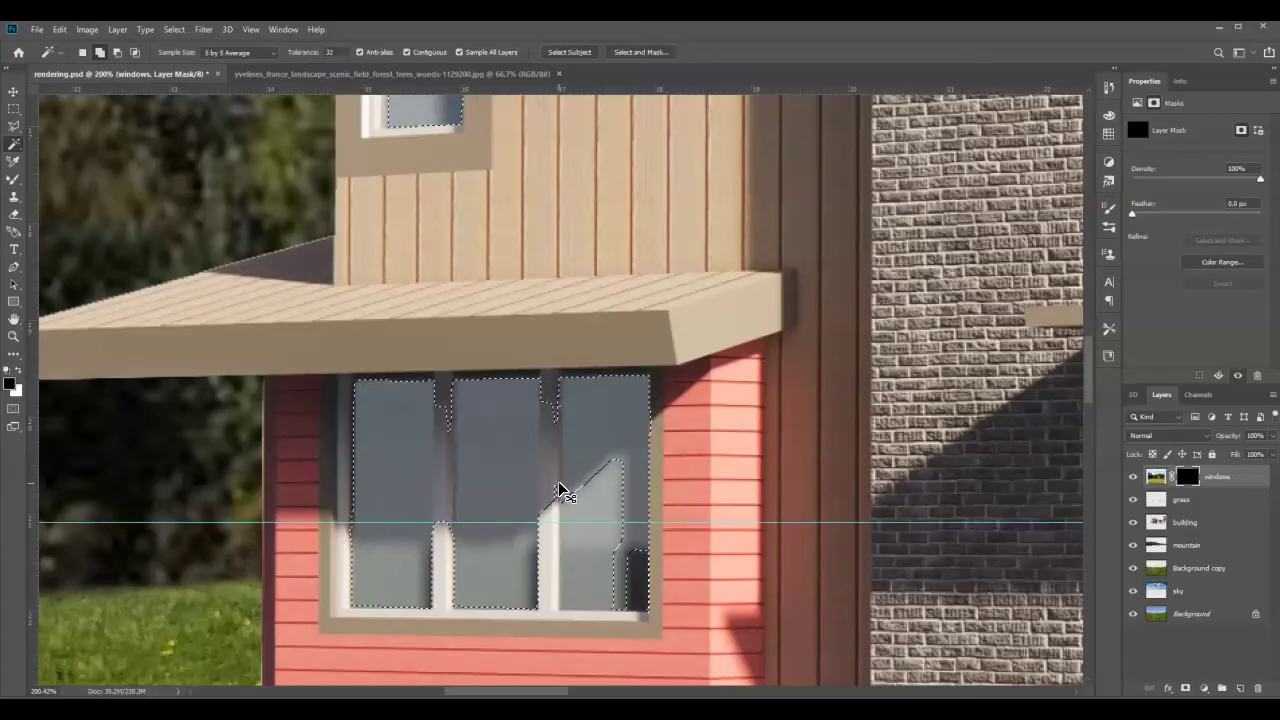
left_click(14, 126)
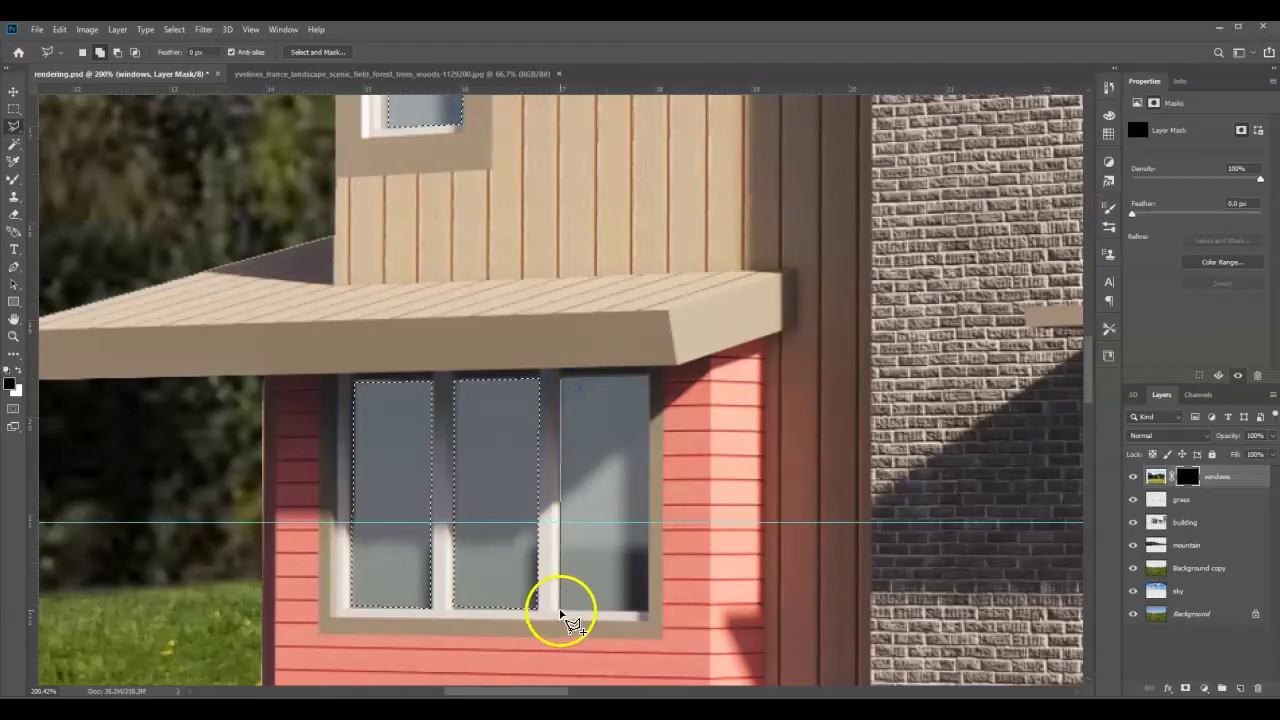
left_click(645, 610)
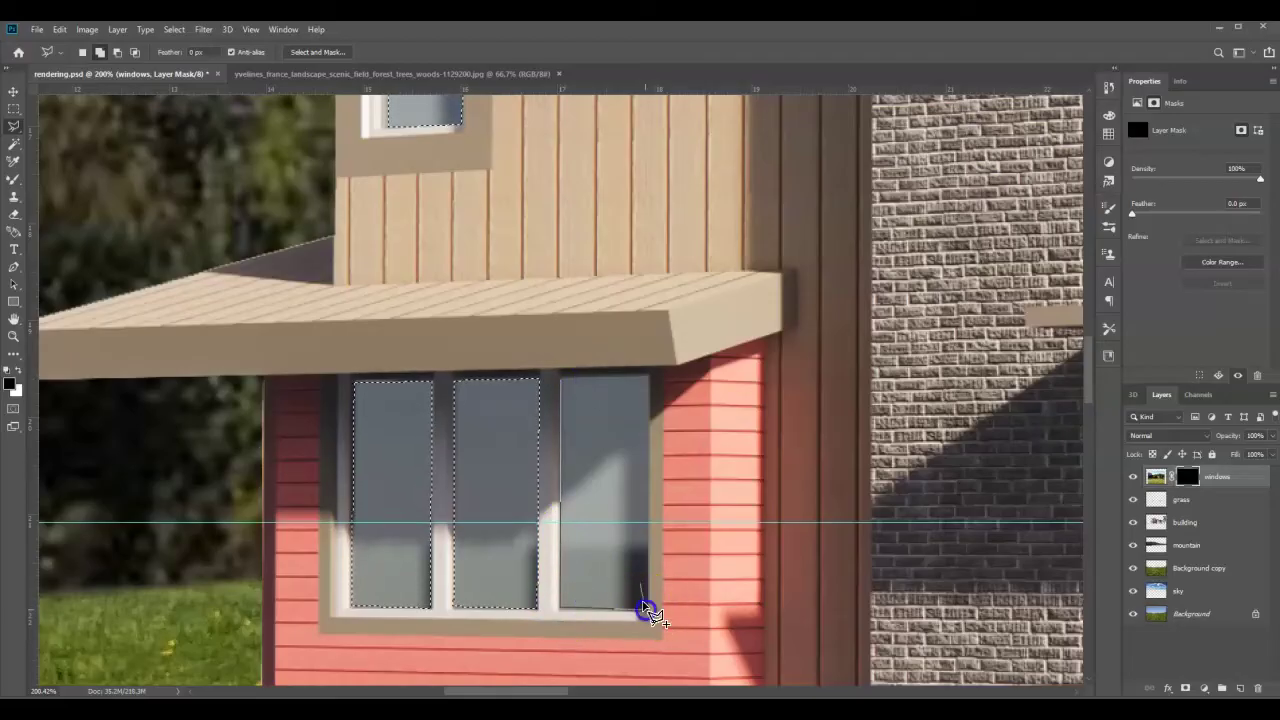
left_click(646, 378)
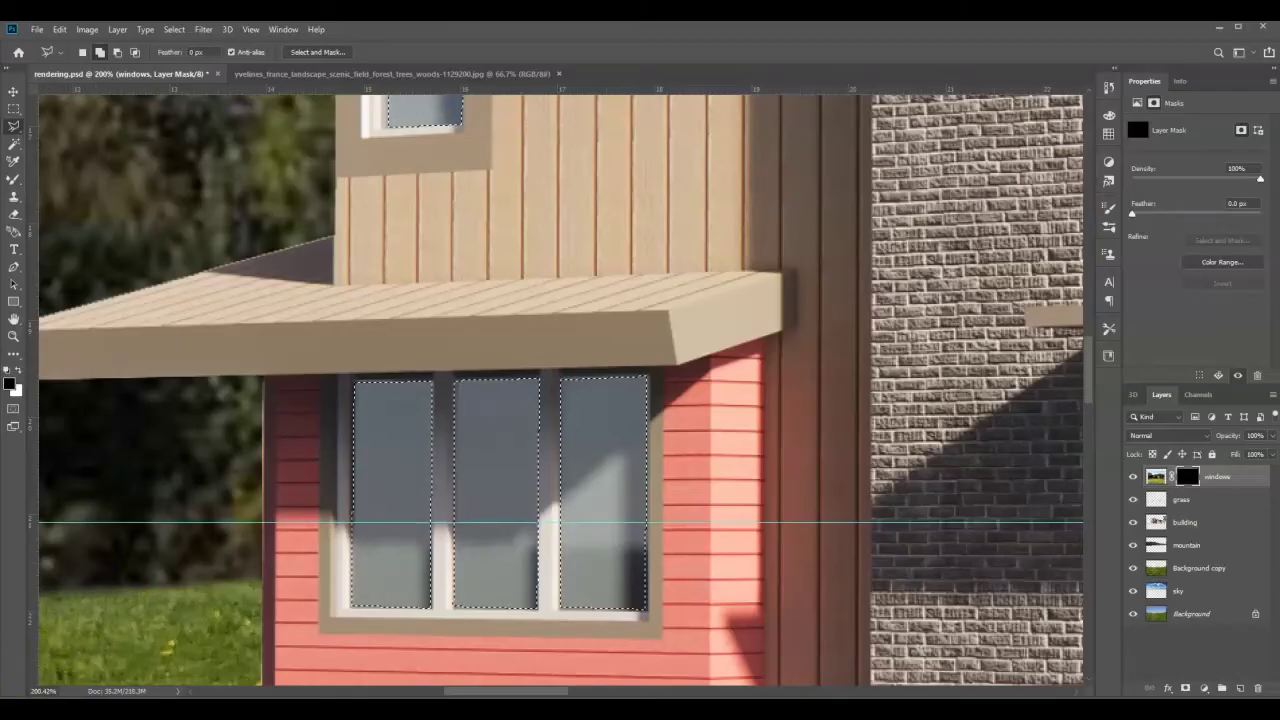
key("ctrl+0")
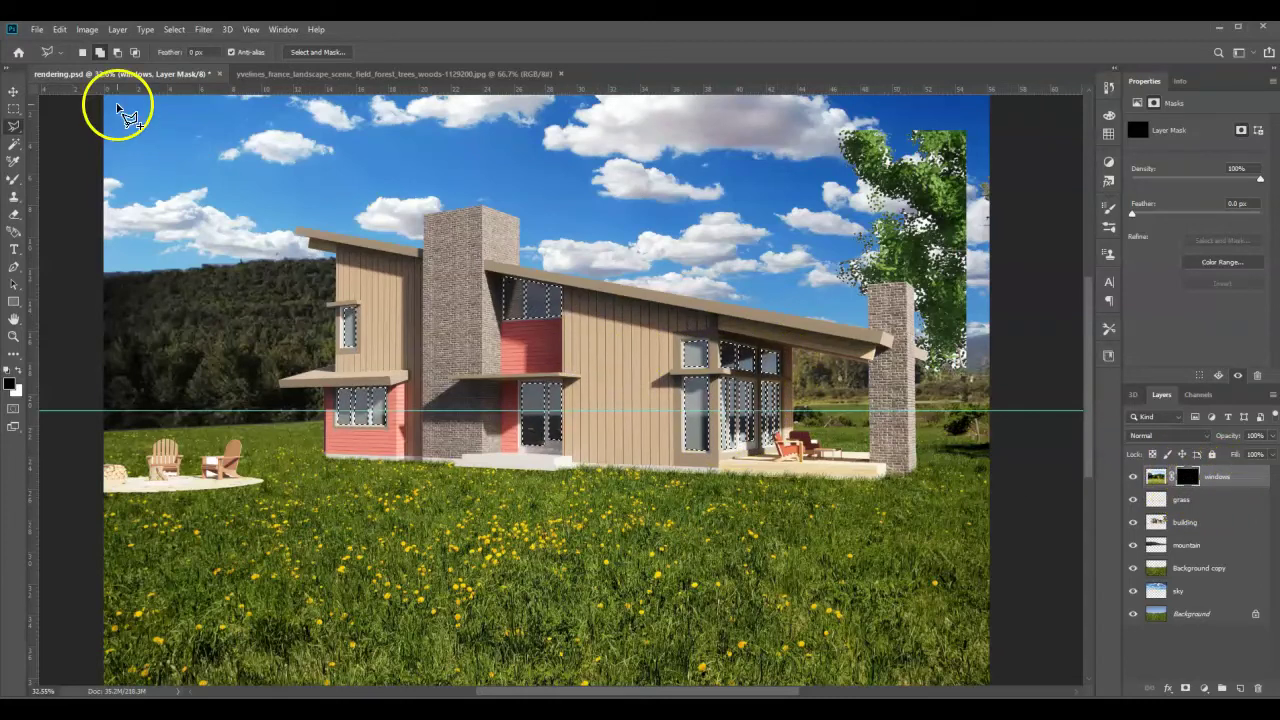
- Fill the window selection on the layer mask with White via Edit > Fill
left_click(59, 29)
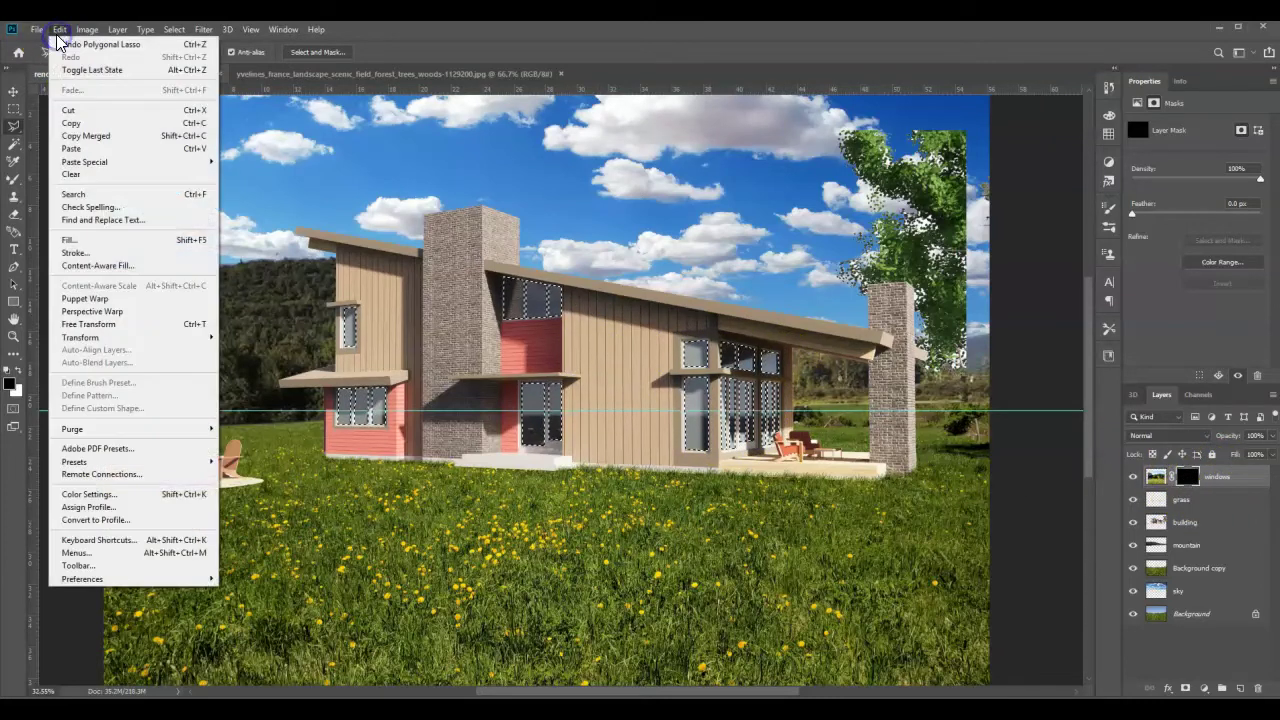
left_click(100, 237)
left_click(285, 213)
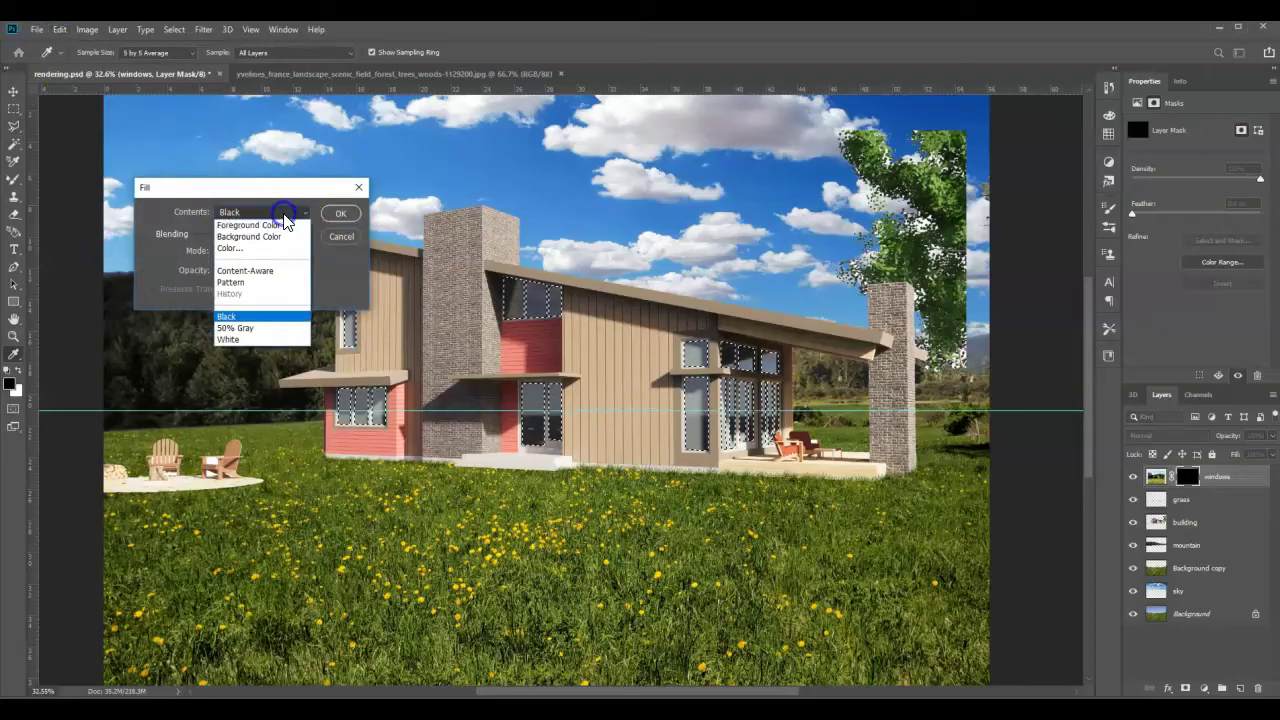
left_click(242, 340)
left_click(338, 213)
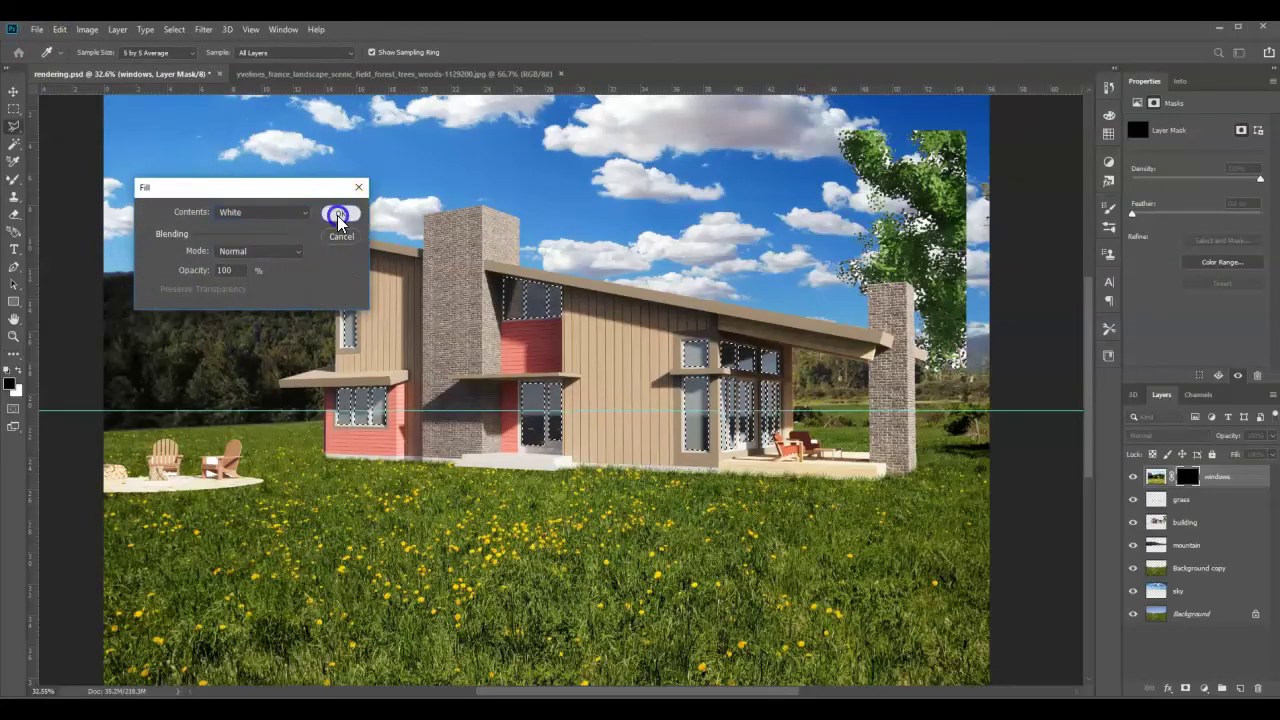
key("l")
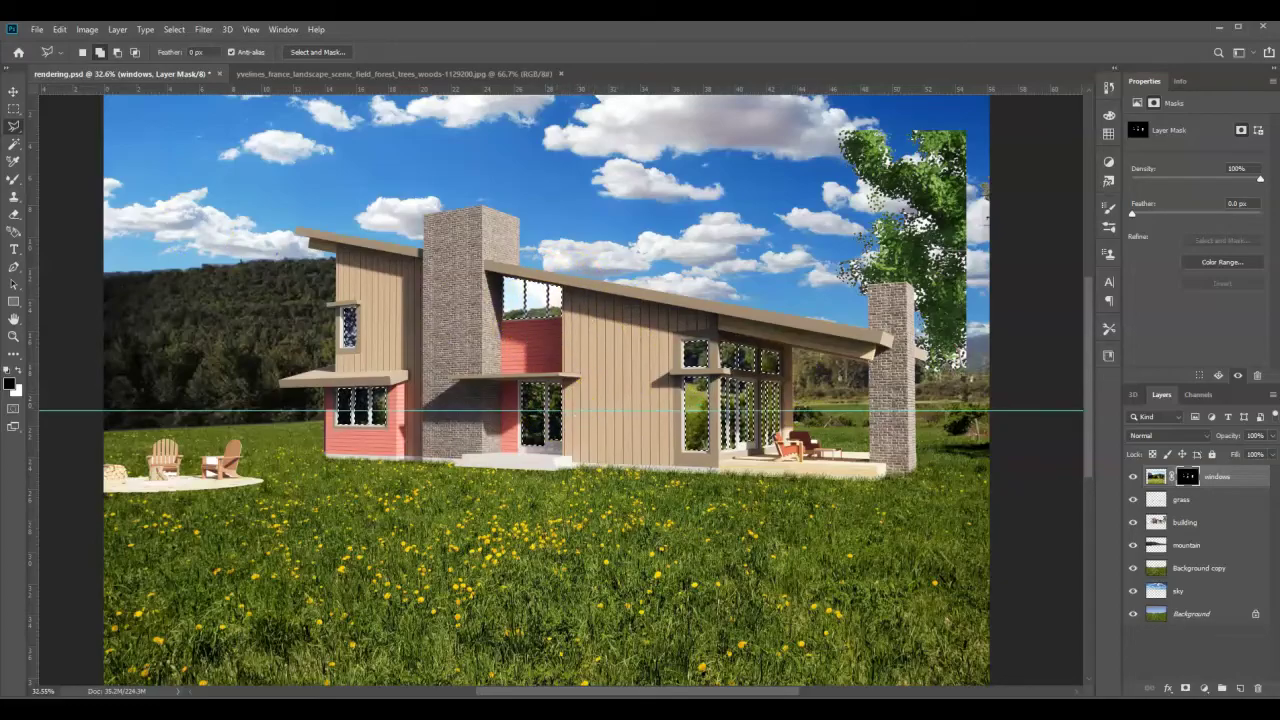
- Deselect, target the windows layer's image thumbnail, and drag to shift the landscape
left_click(13, 91)
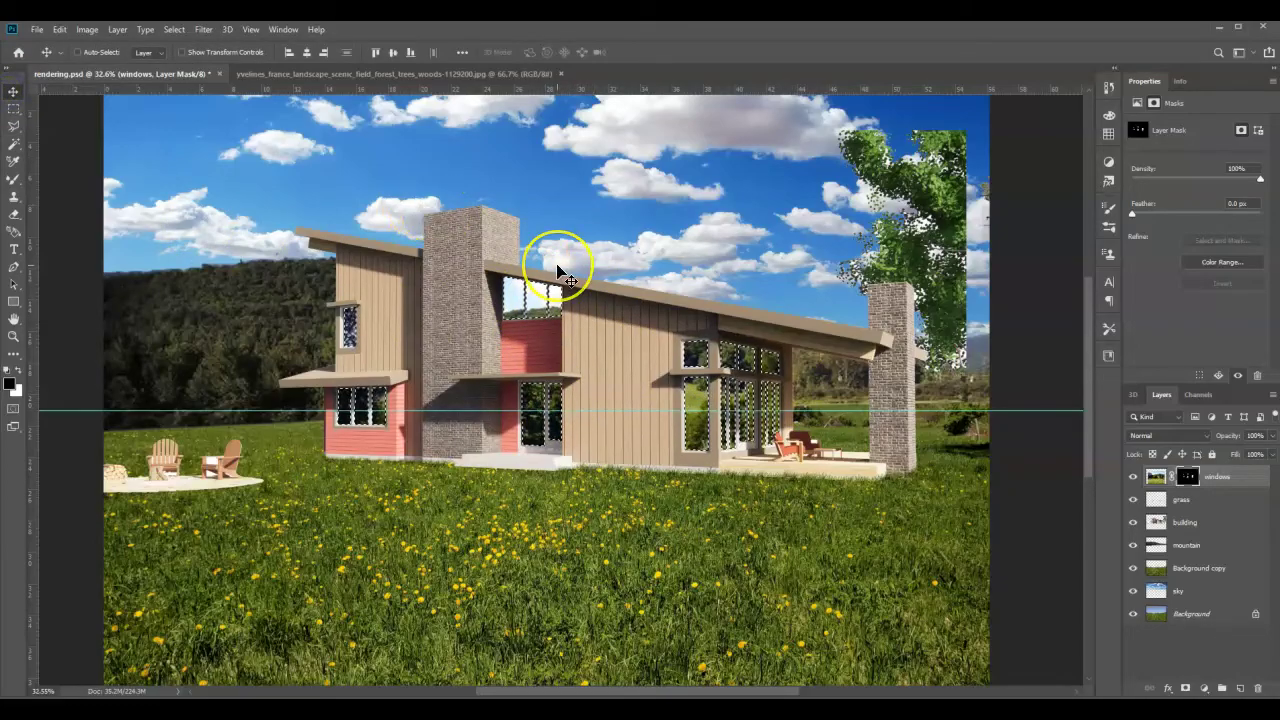
key("ctrl+d")
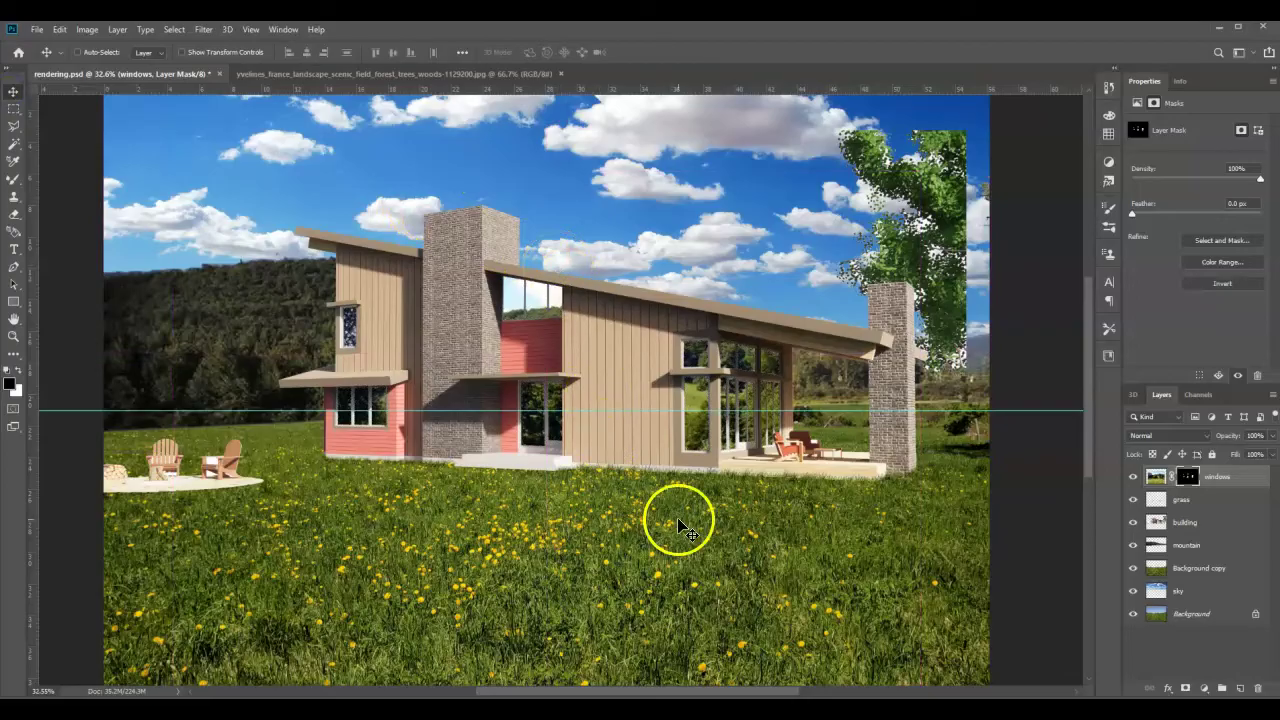
left_click(1157, 478)
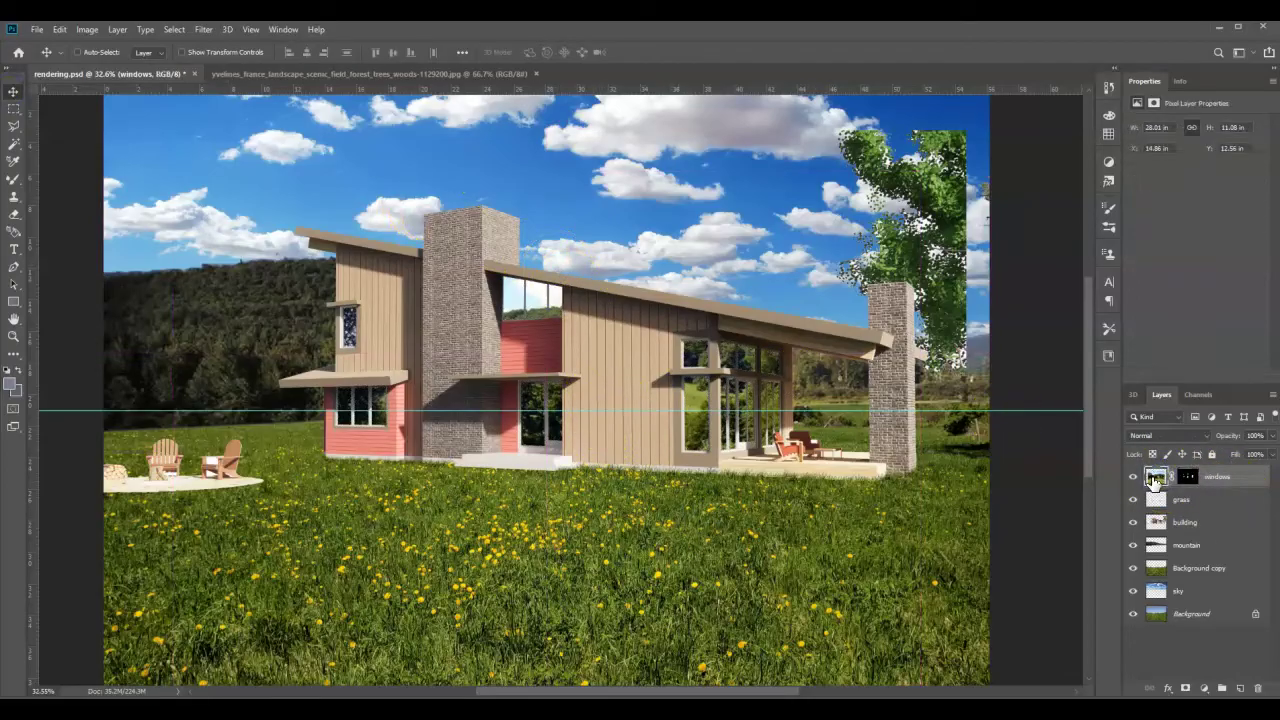
left_click_drag(1154, 480, 524, 362)
- Scale the window landscape to 87.69%, shift it up and right, and commit
key("ctrl+t")
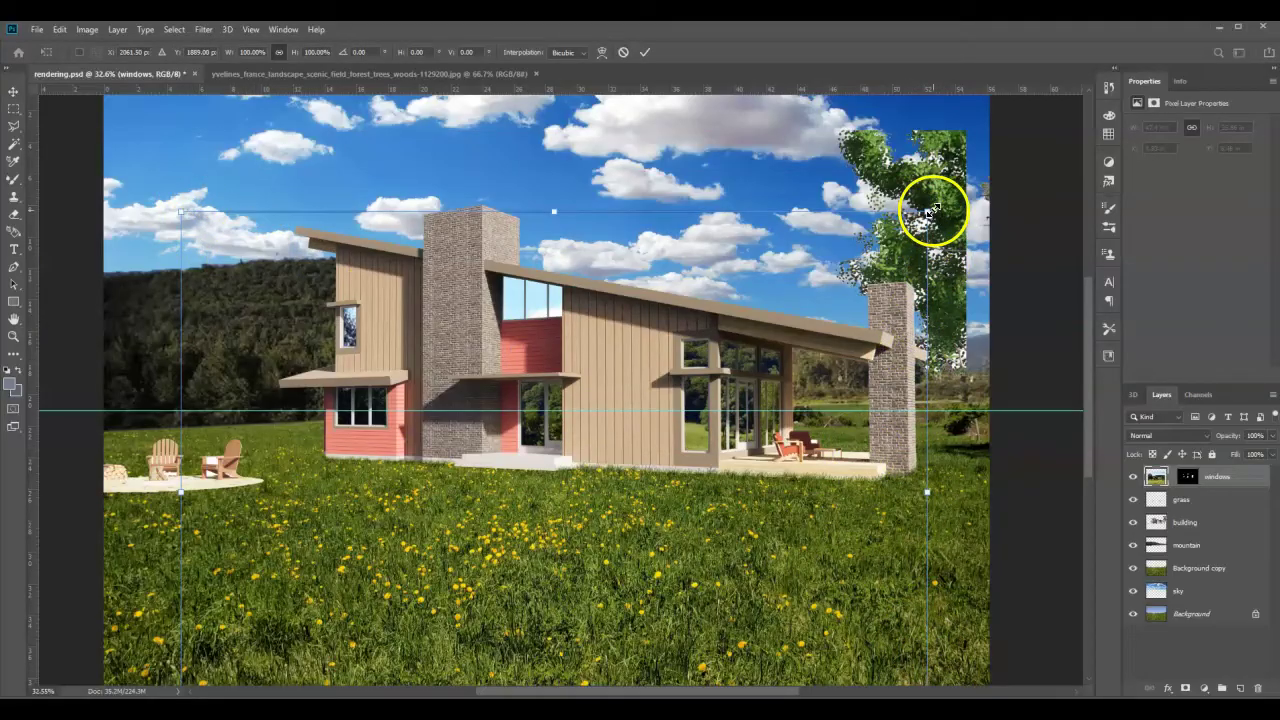
left_click_drag(935, 210, 848, 290)
left_click_drag(525, 425, 566, 396)
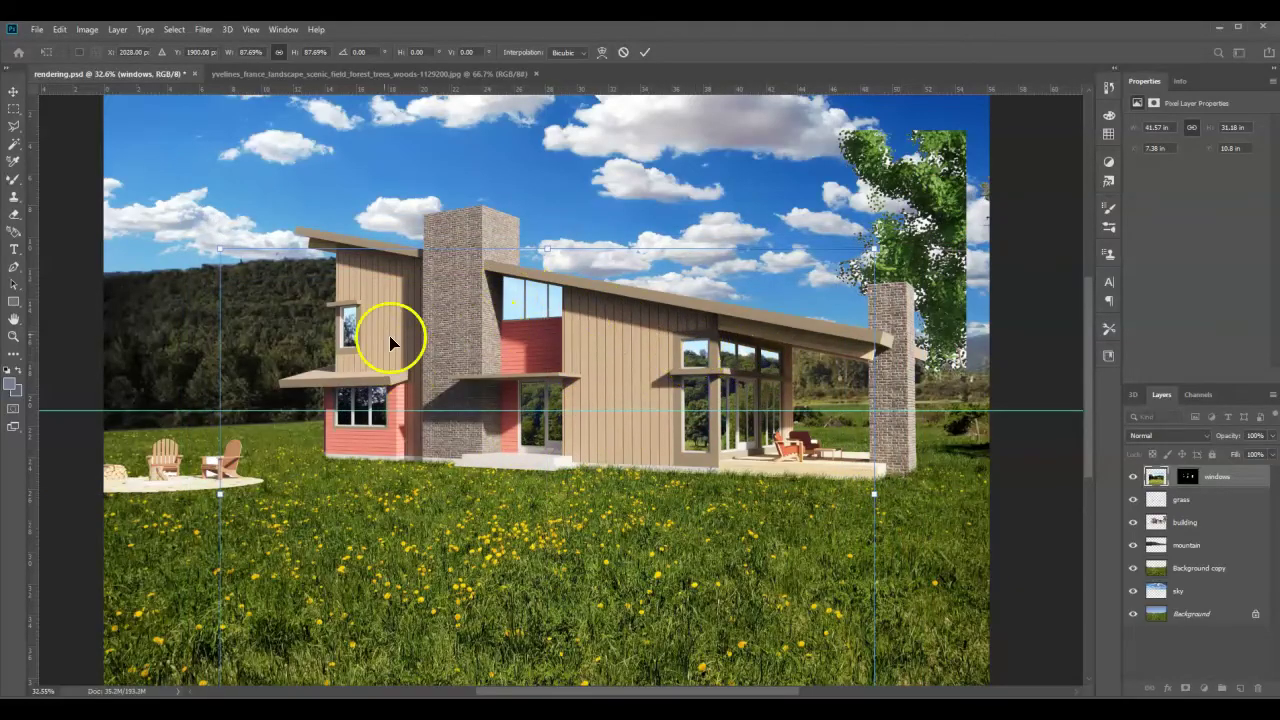
key("Return")
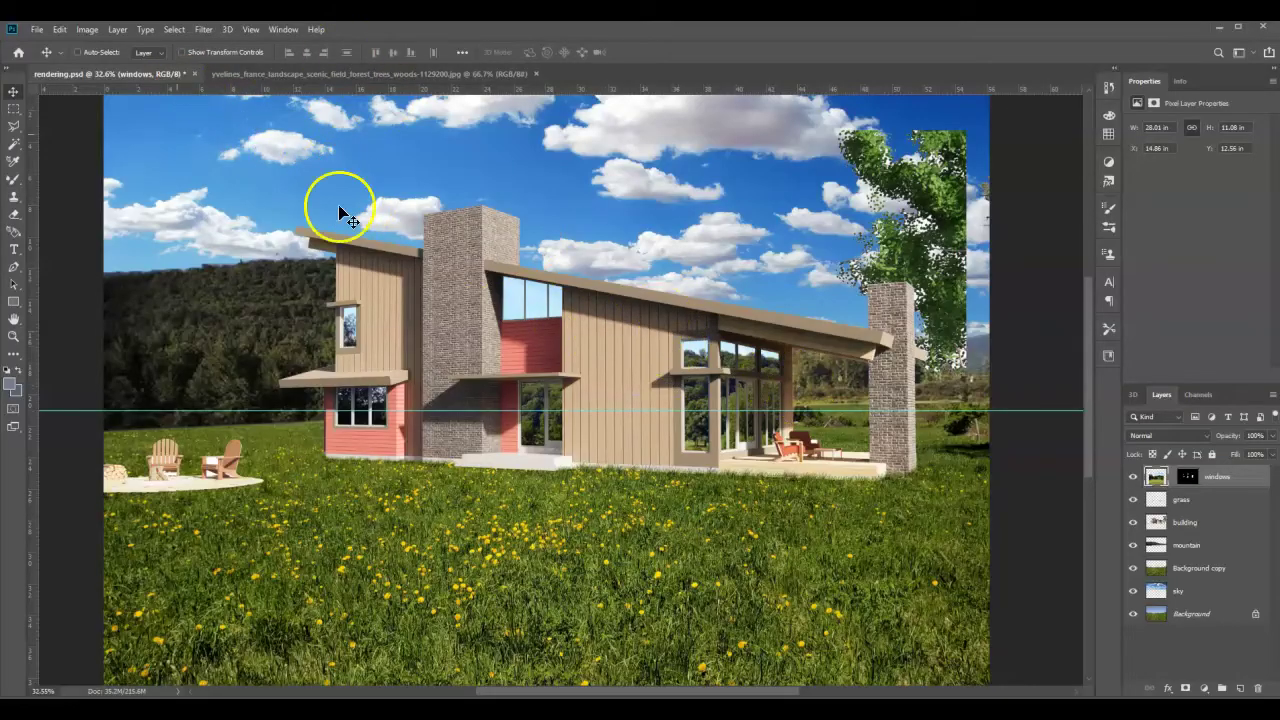
- Darken the window landscape with Hue/Saturation, setting Lightness to -40
left_click(80, 32)
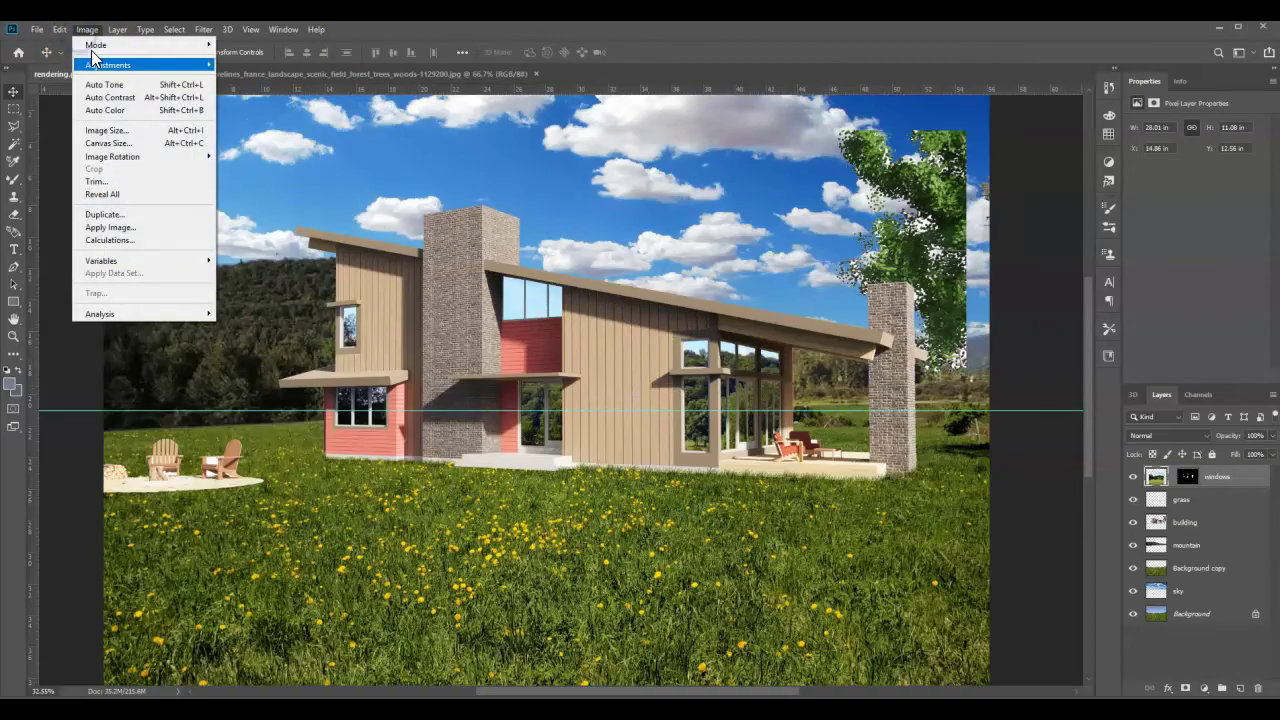
mouse_move(104, 66)
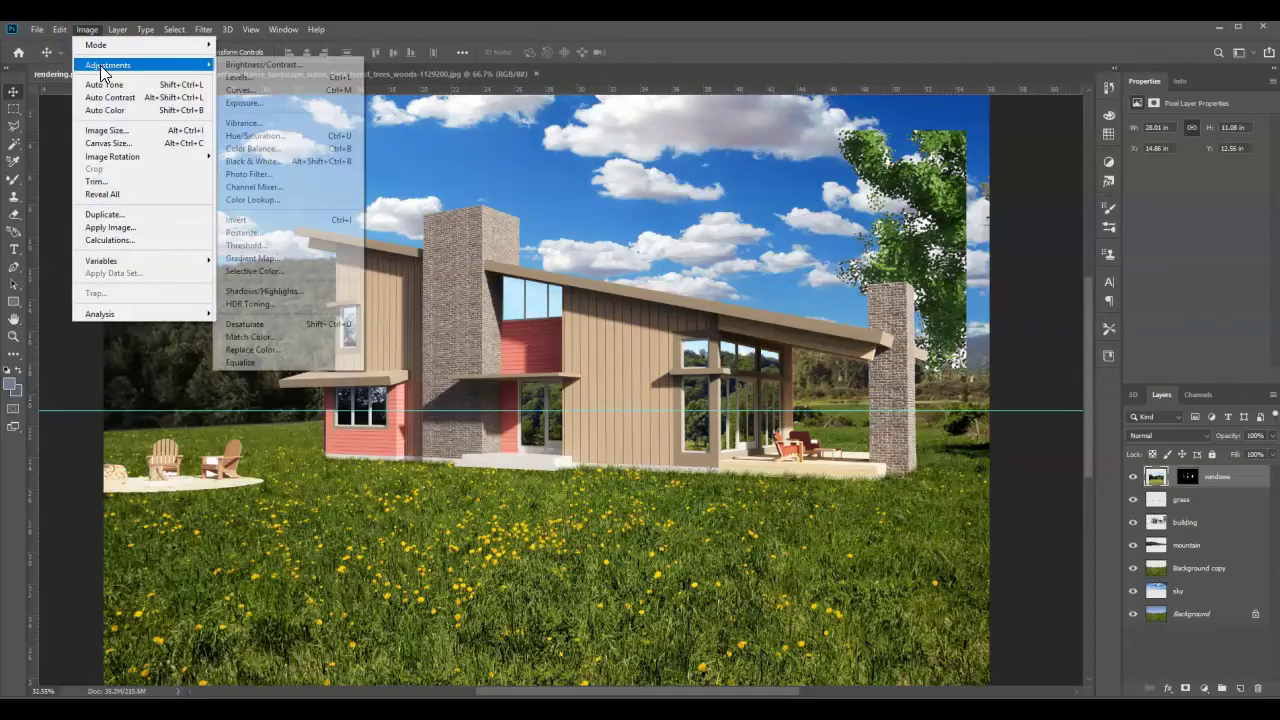
left_click(306, 135)
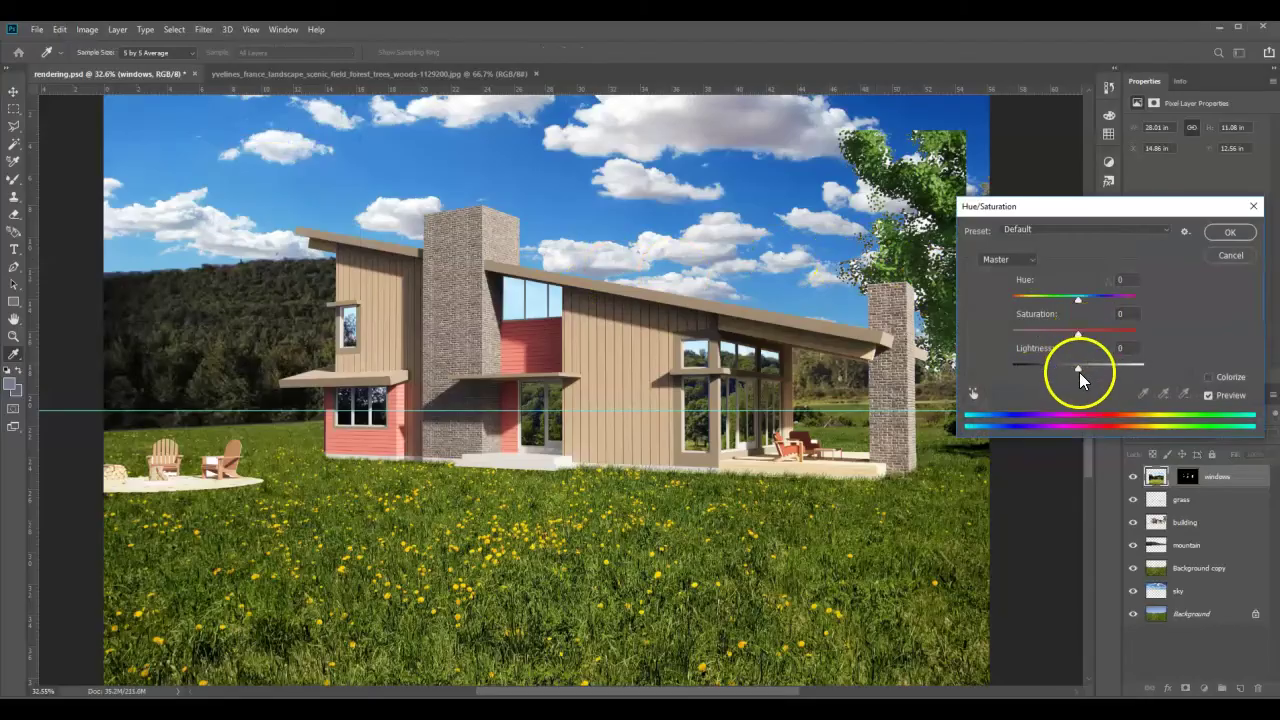
left_click_drag(1077, 369, 1052, 368)
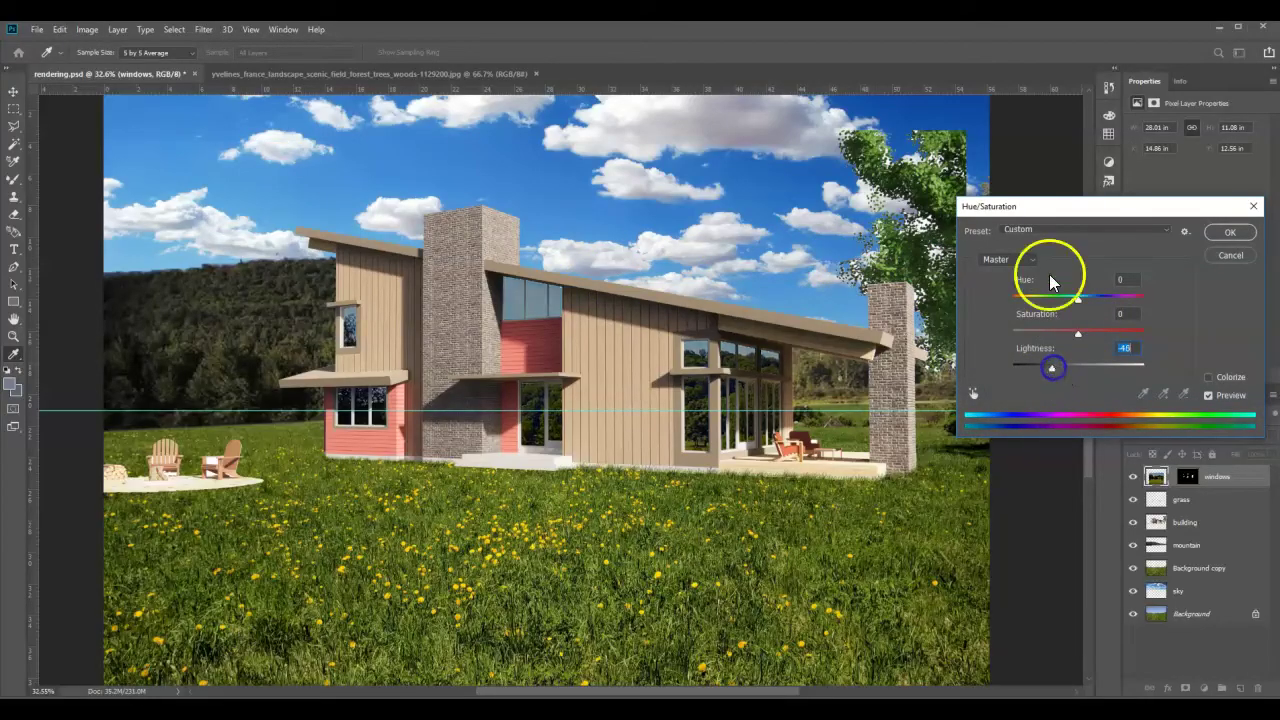
left_click(1235, 233)
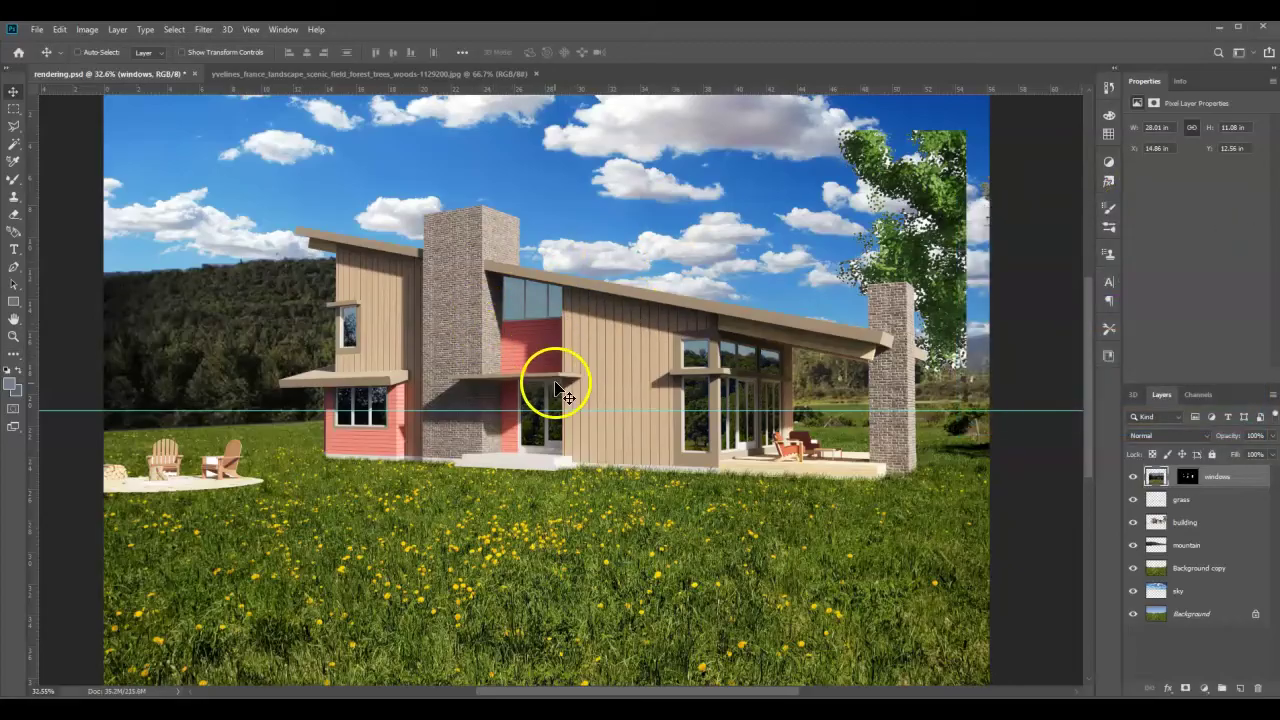
- Apply Levels to the window scenery with input values 0, 0.76 and 202
left_click(87, 29)
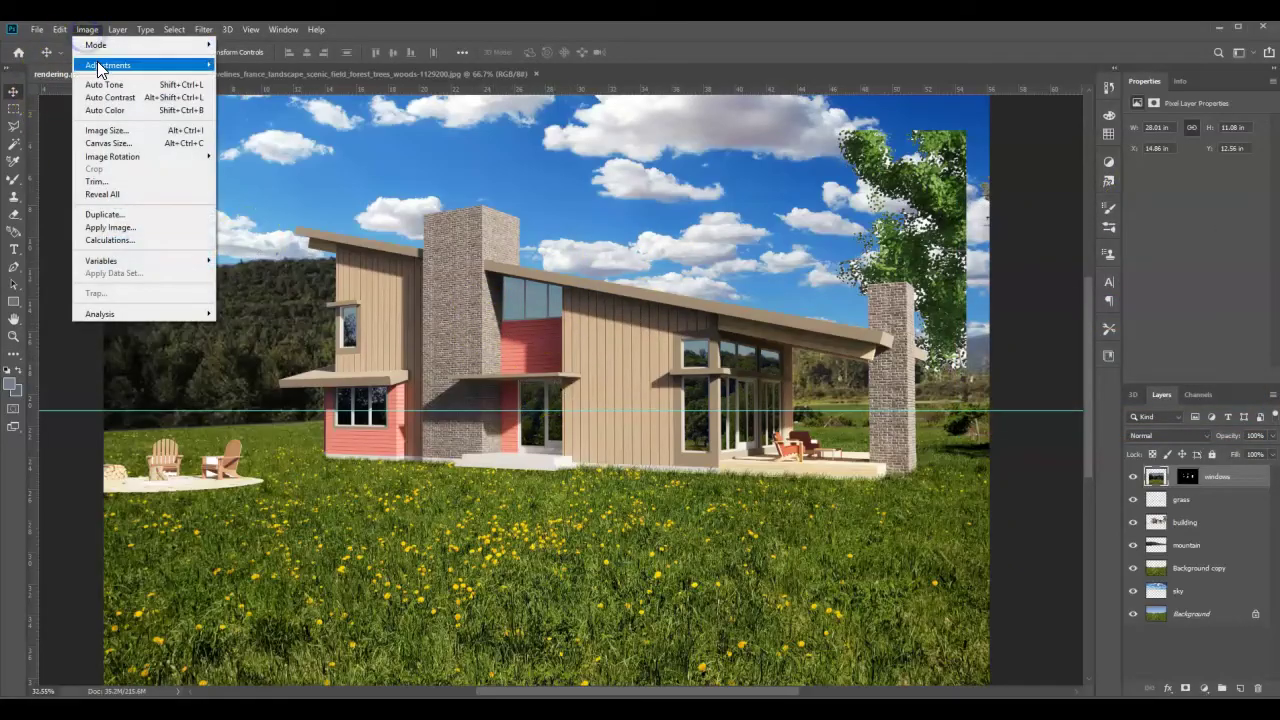
mouse_move(99, 66)
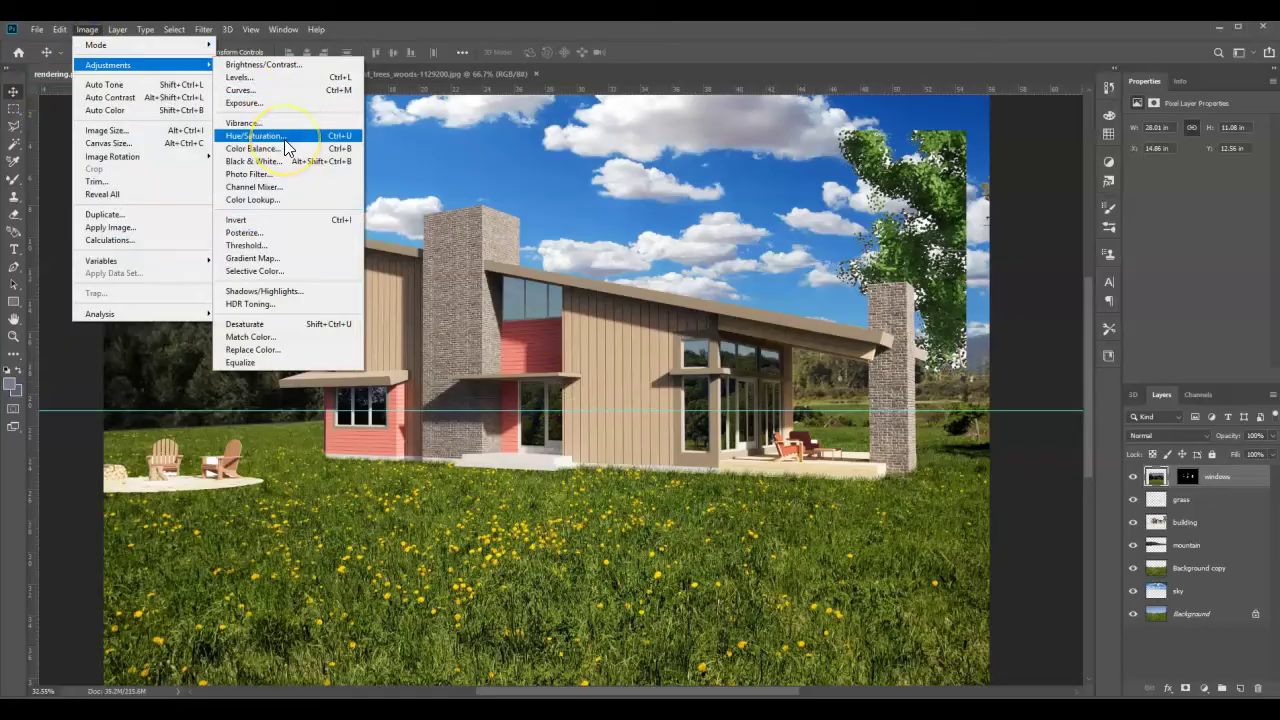
left_click(284, 205)
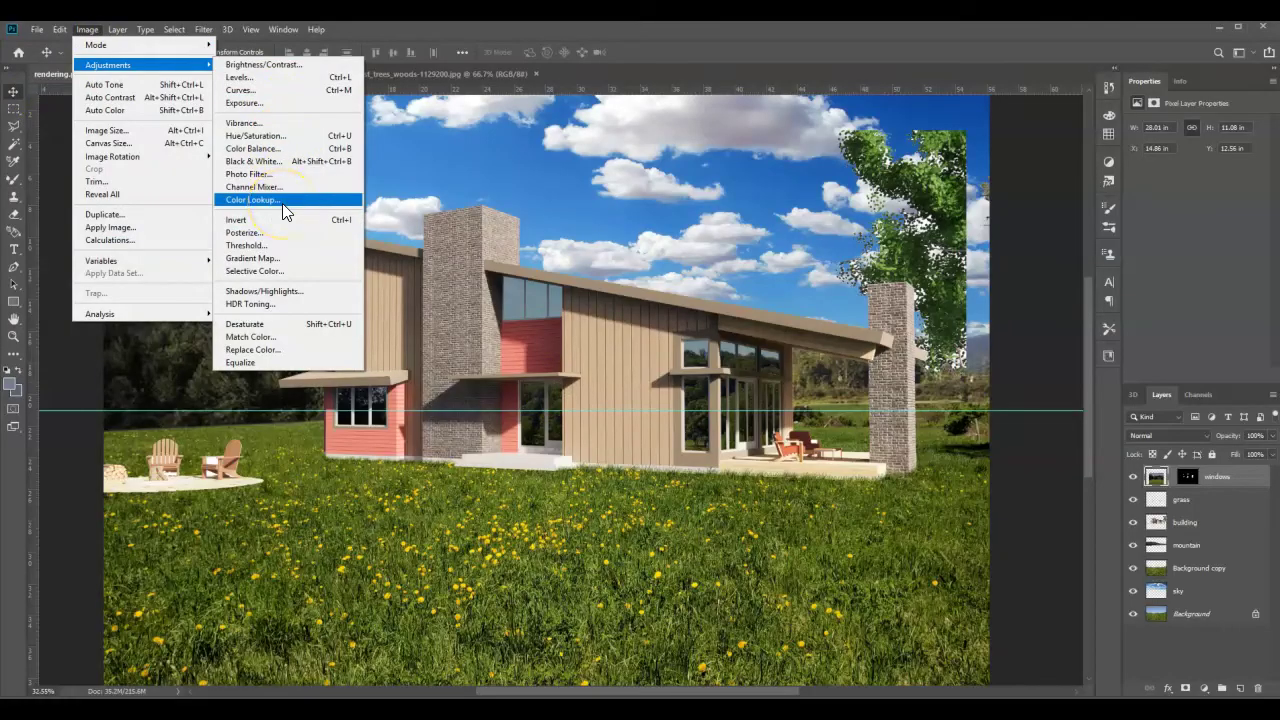
left_click(258, 84)
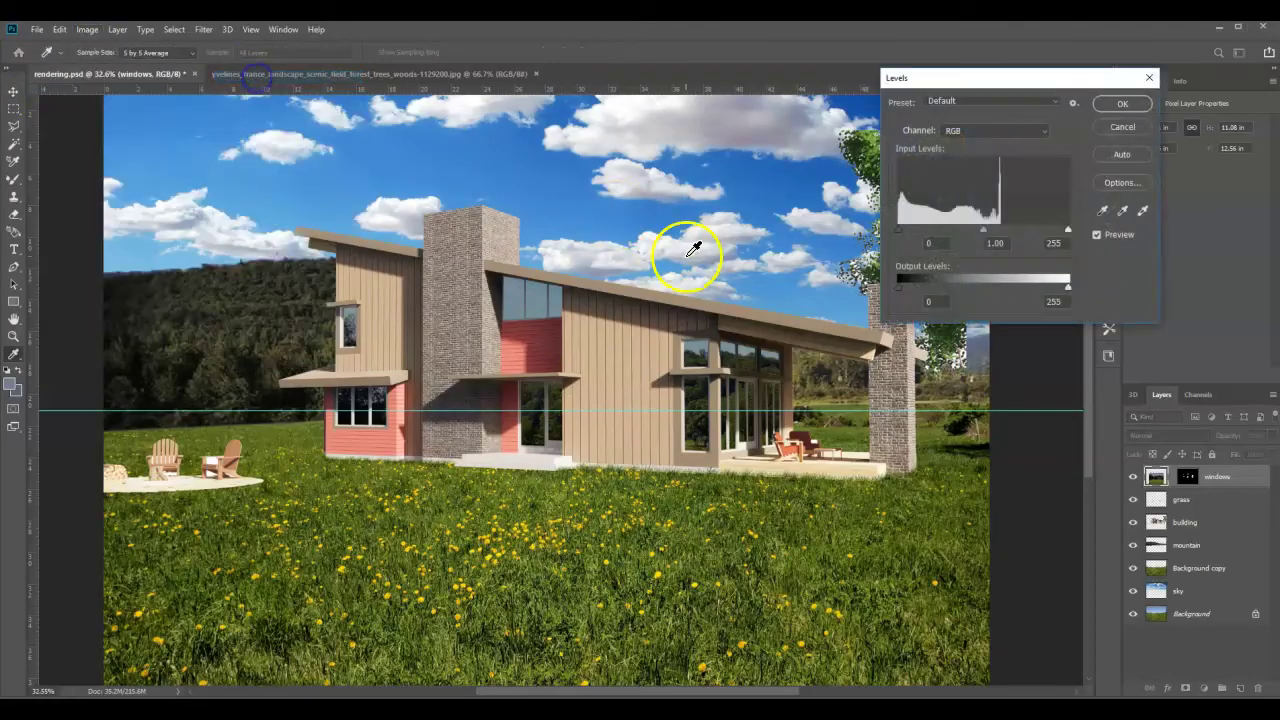
mouse_move(984, 229)
left_mouse_down()
mouse_move(966, 227)
mouse_move(984, 227)
left_mouse_up()
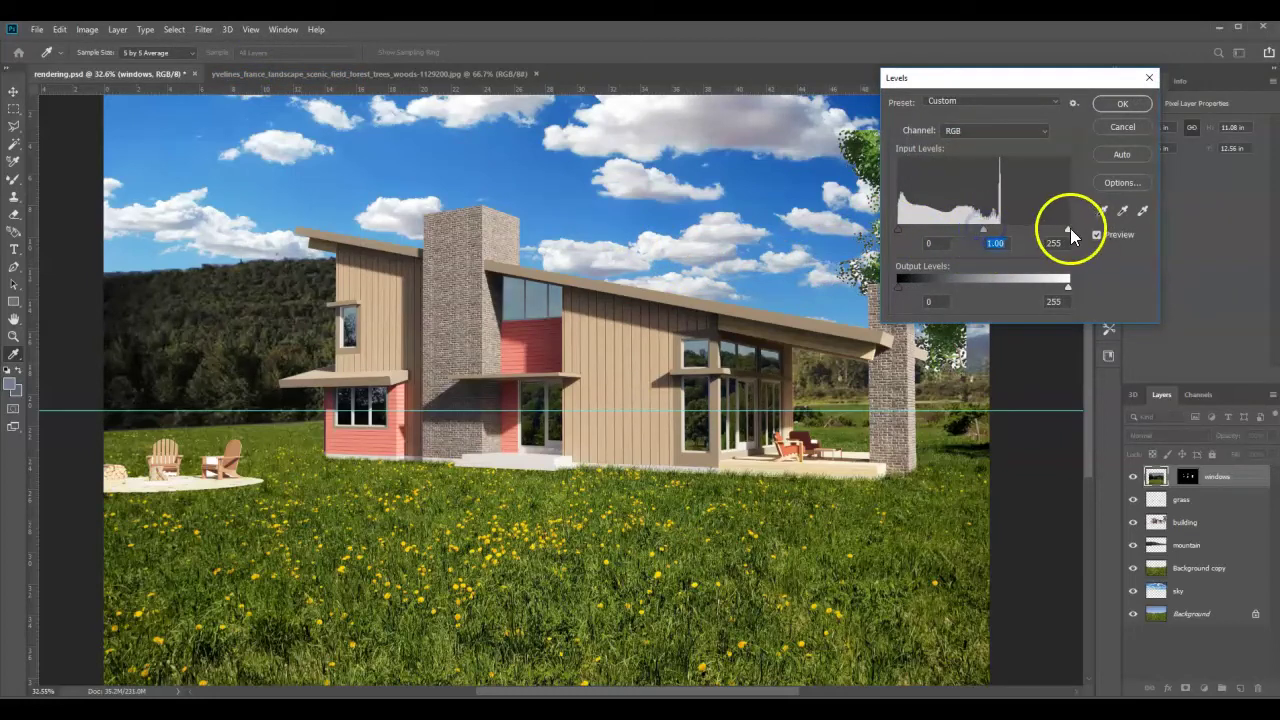
left_click_drag(1068, 229, 1046, 232)
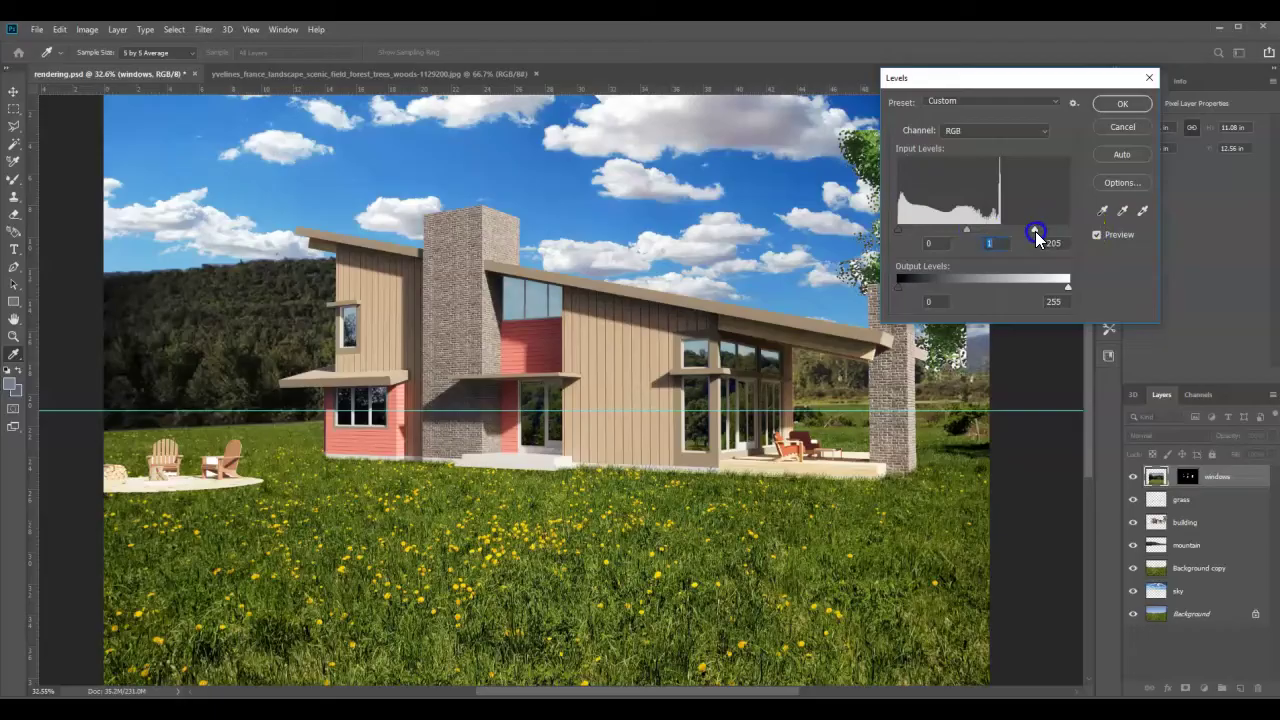
left_click_drag(906, 232, 978, 236)
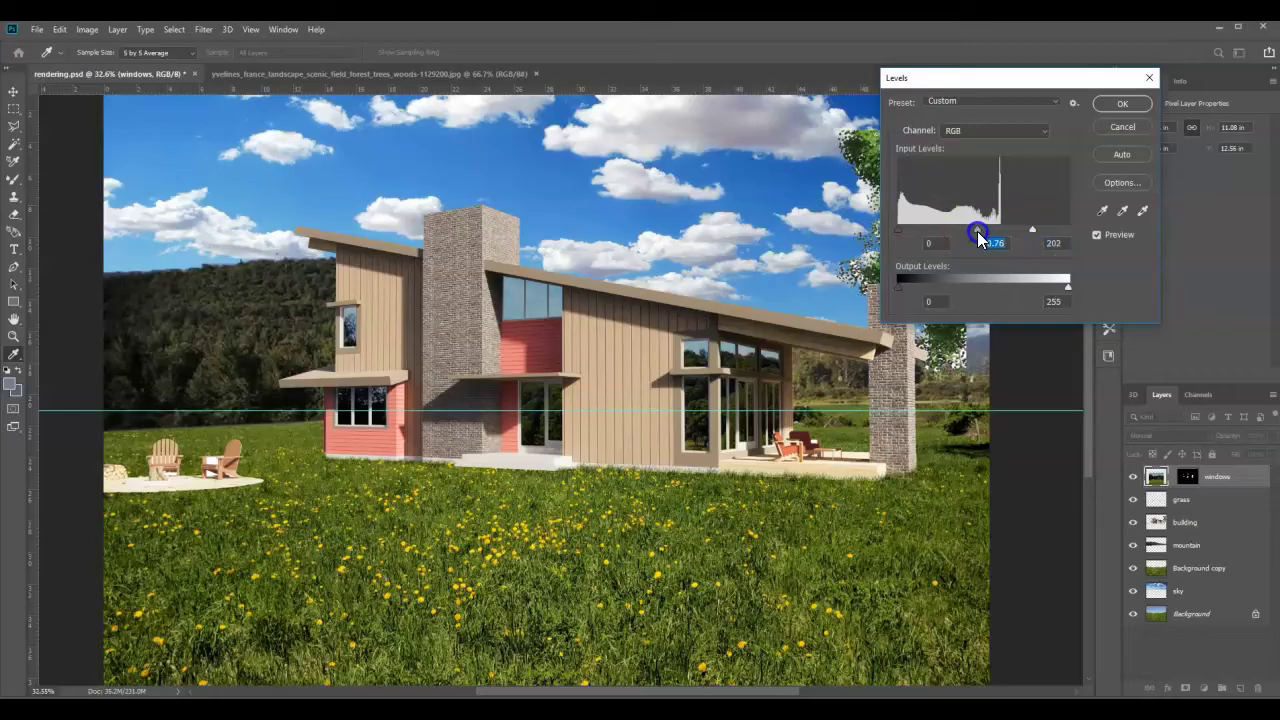
left_click(1130, 108)
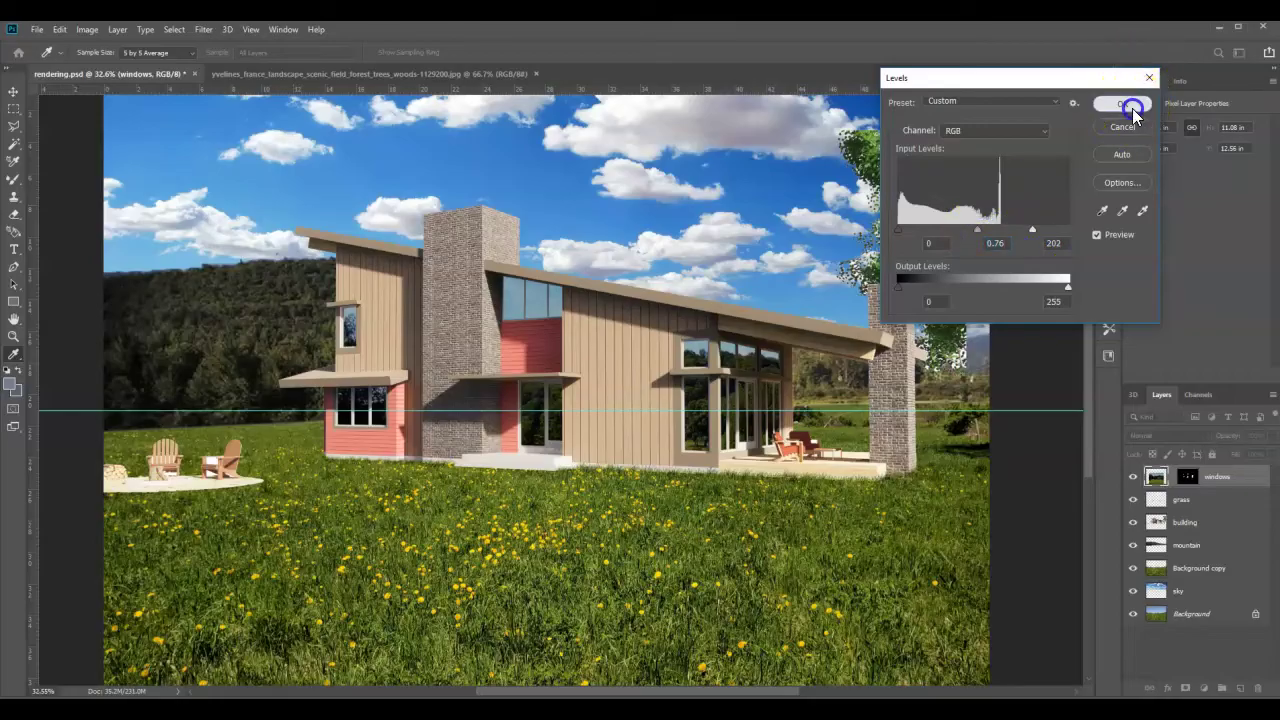
key("v")
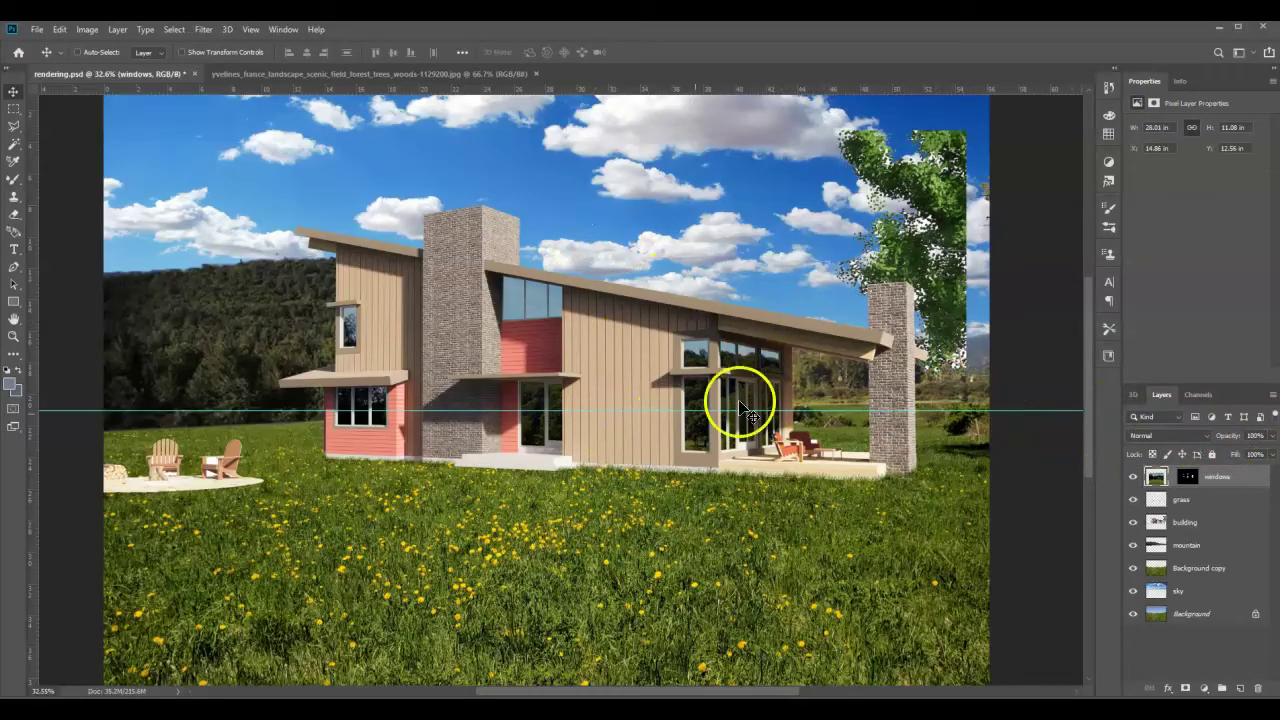
- Lower the windows layer opacity to 47% so the reflection looks faint
left_click(1272, 445)
left_click_drag(1272, 455, 1253, 455)
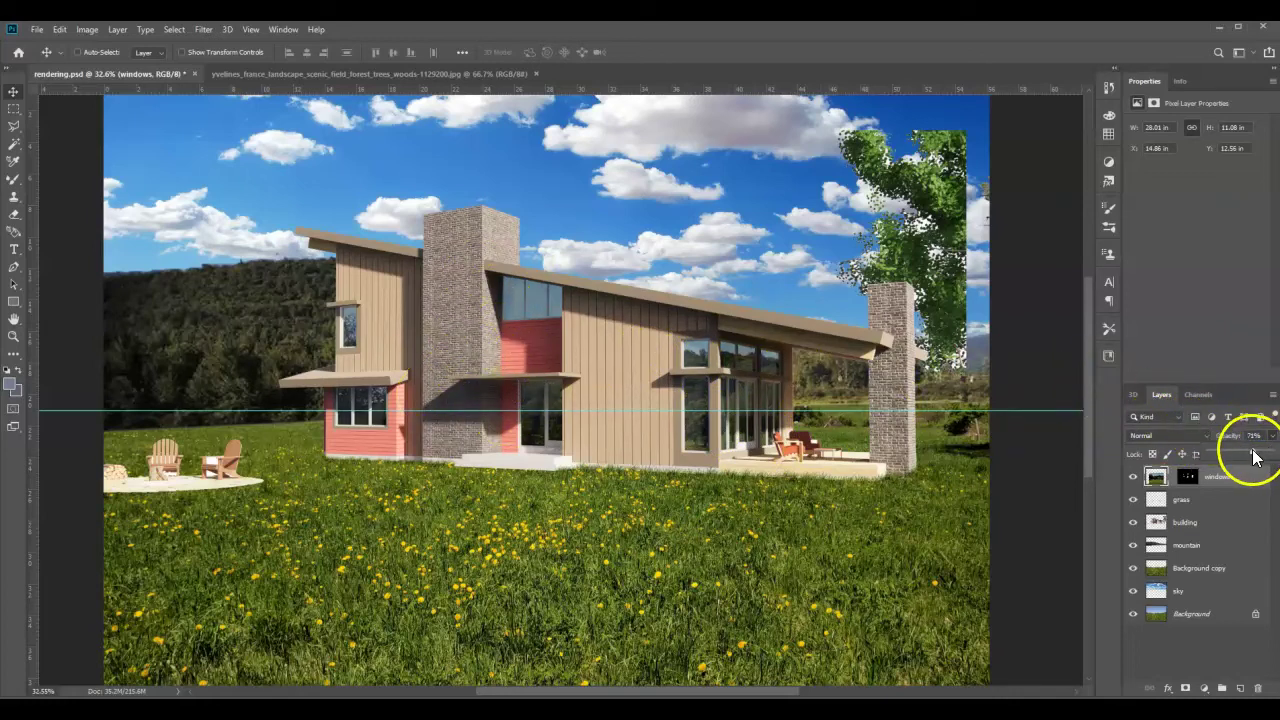
mouse_move(1255, 457)
left_mouse_down()
mouse_move(1232, 455)
mouse_move(1243, 459)
left_mouse_up()
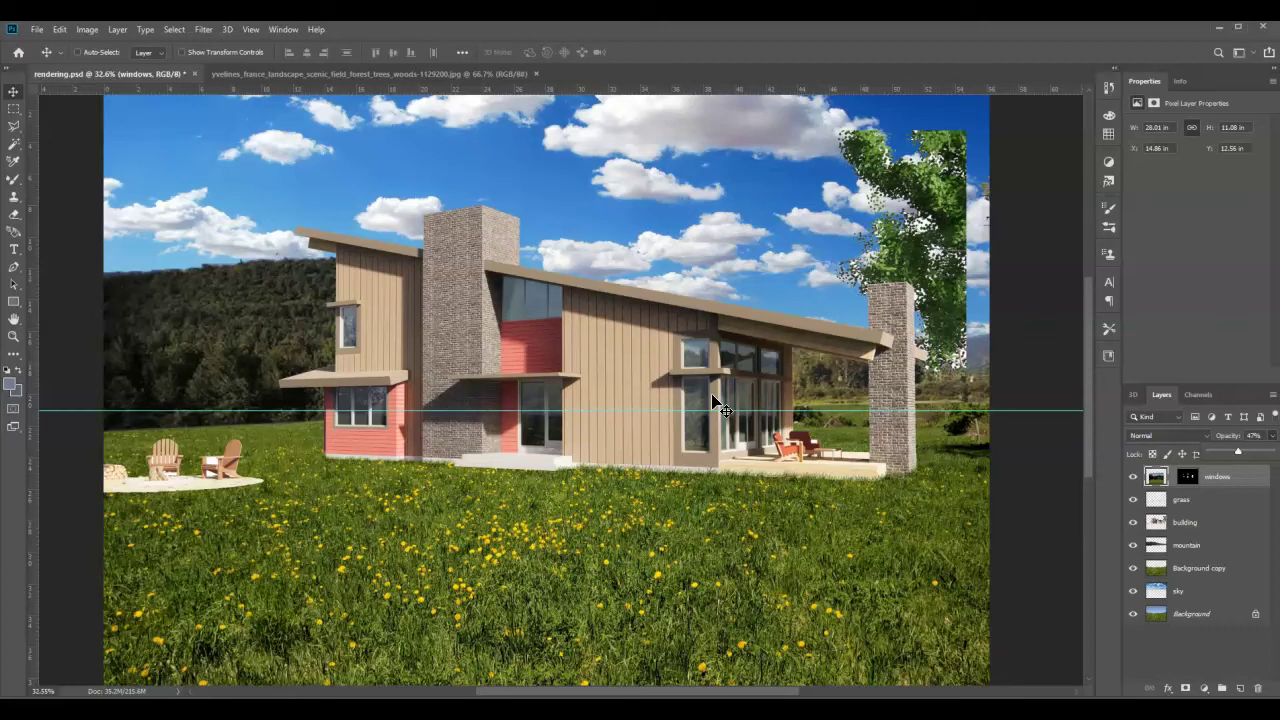
mouse_move(712, 396)
left_mouse_down()
mouse_move(709, 368)
mouse_move(683, 396)
mouse_move(619, 418)
left_mouse_up()
mouse_move(619, 424)
left_mouse_down()
mouse_move(666, 323)
mouse_move(774, 471)
mouse_move(666, 400)
mouse_move(676, 455)
left_mouse_up()
left_click_drag(900, 508, 828, 545)
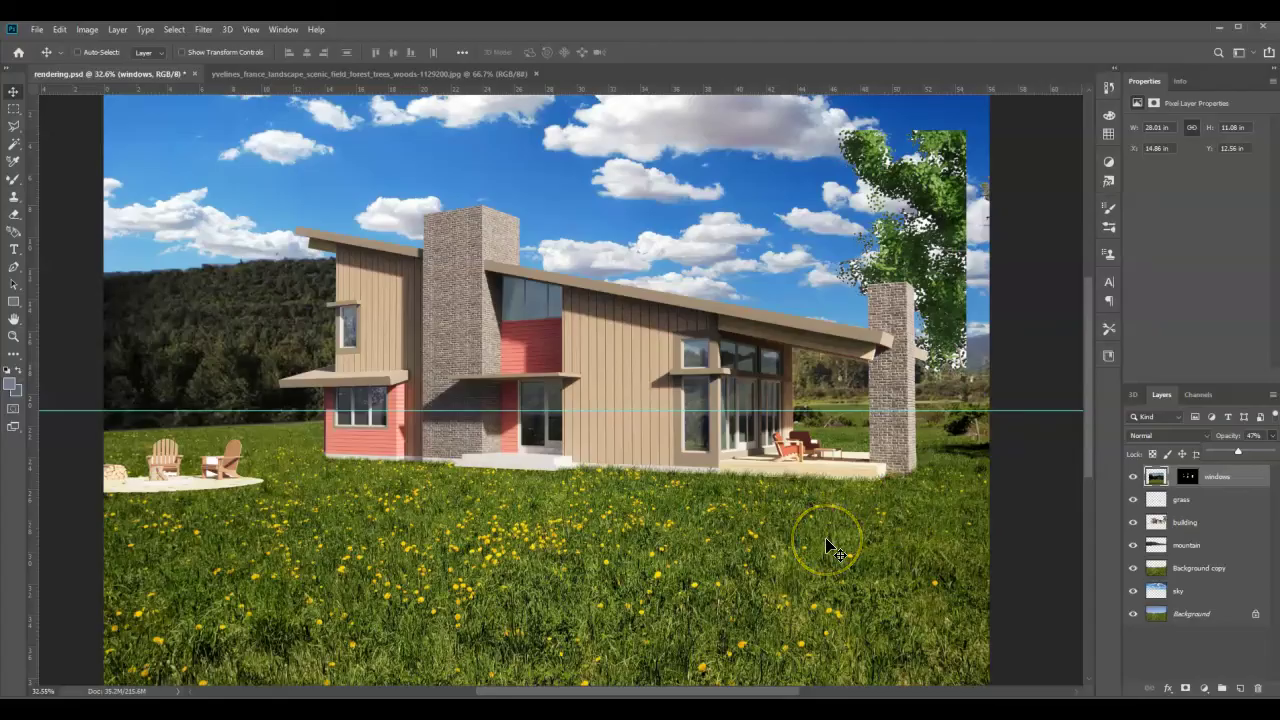